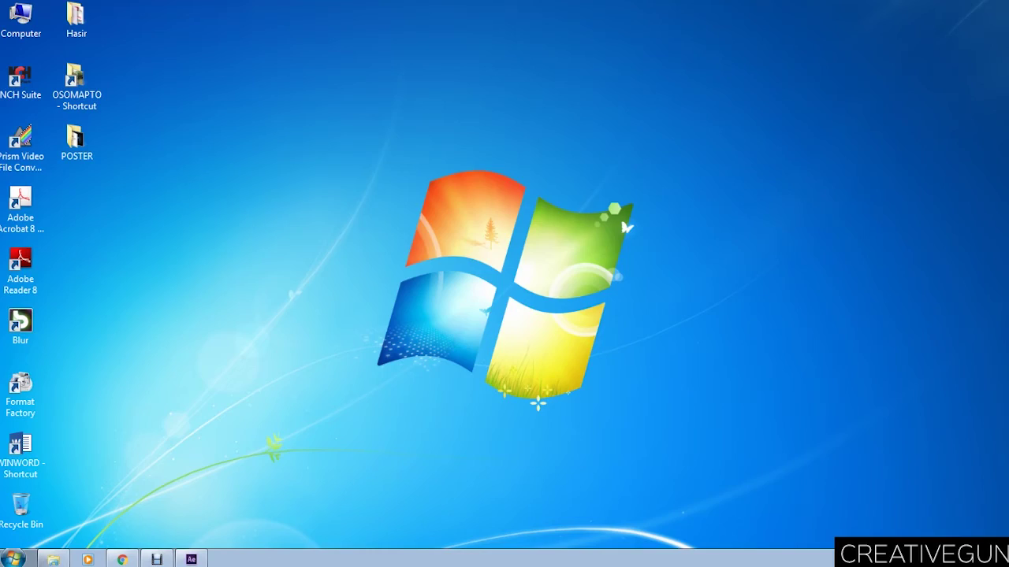
right_click(494, 102)
mouse_move(520, 110)
left_click(709, 207)
right_click(515, 69)
left_click(557, 111)
right_click(492, 44)
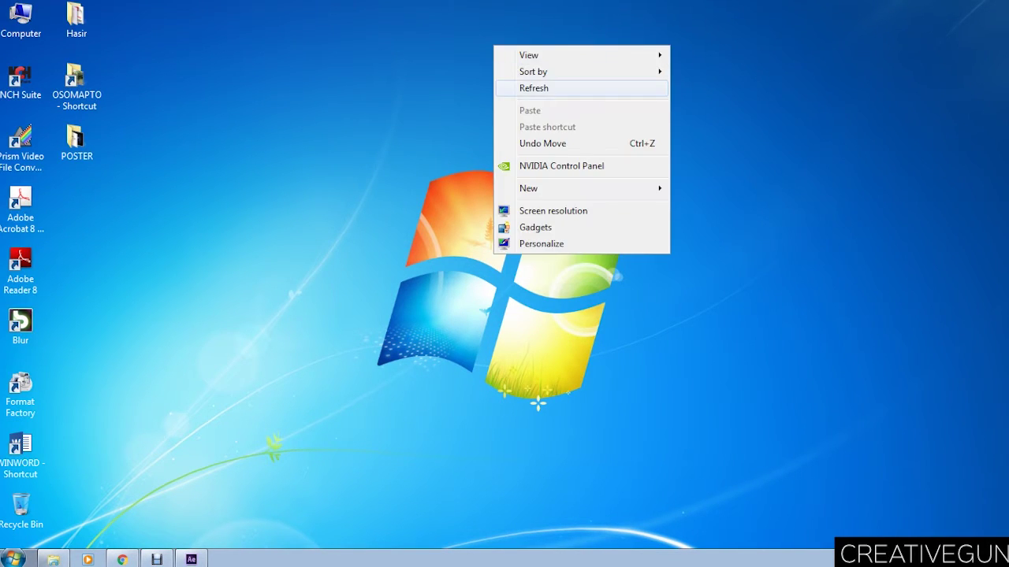
left_click(534, 87)
right_click(492, 60)
left_click(536, 103)
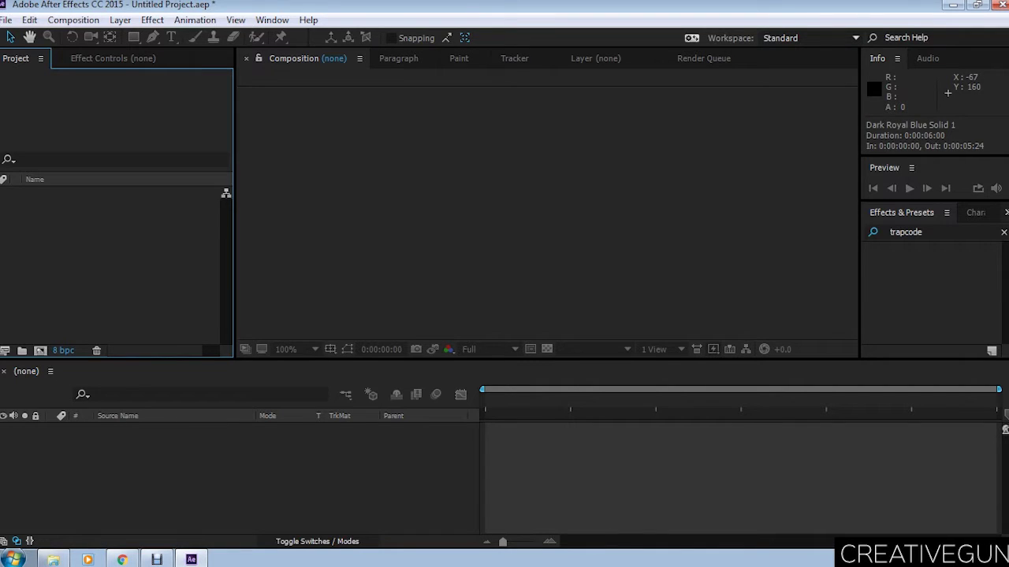
Create a six-second 1920 x 1080 composition at 25 fps named Smoke
key("ctrl+n")
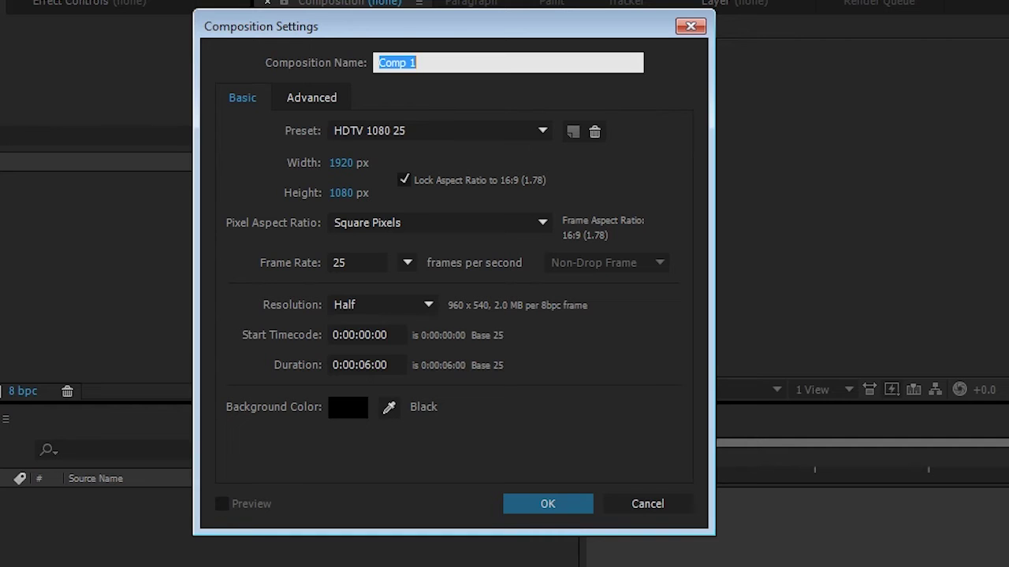
type("Smoke")
key("Return")
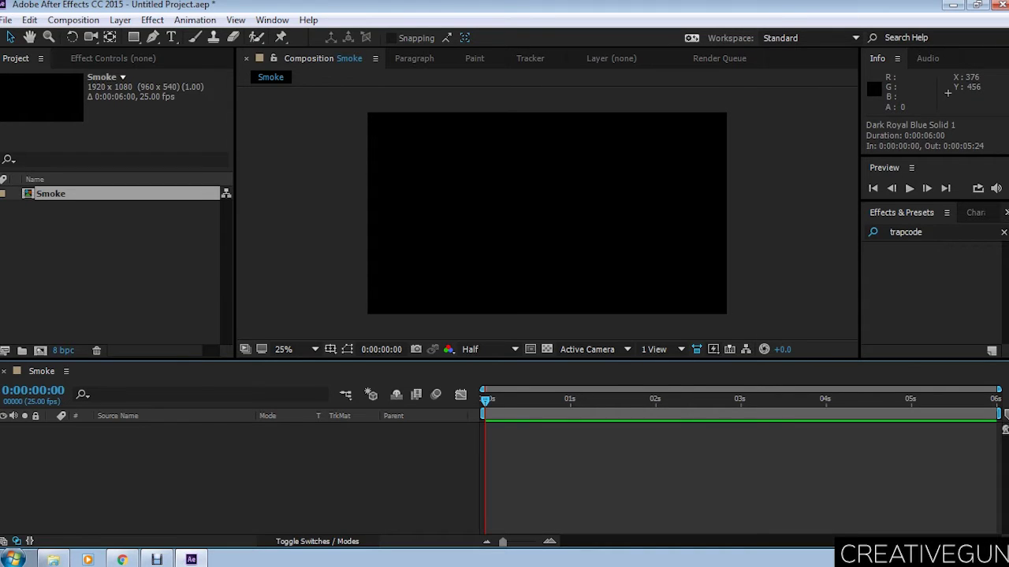
Add a full-size dark royal blue solid layer named BG to the Smoke composition
key("ctrl+y")
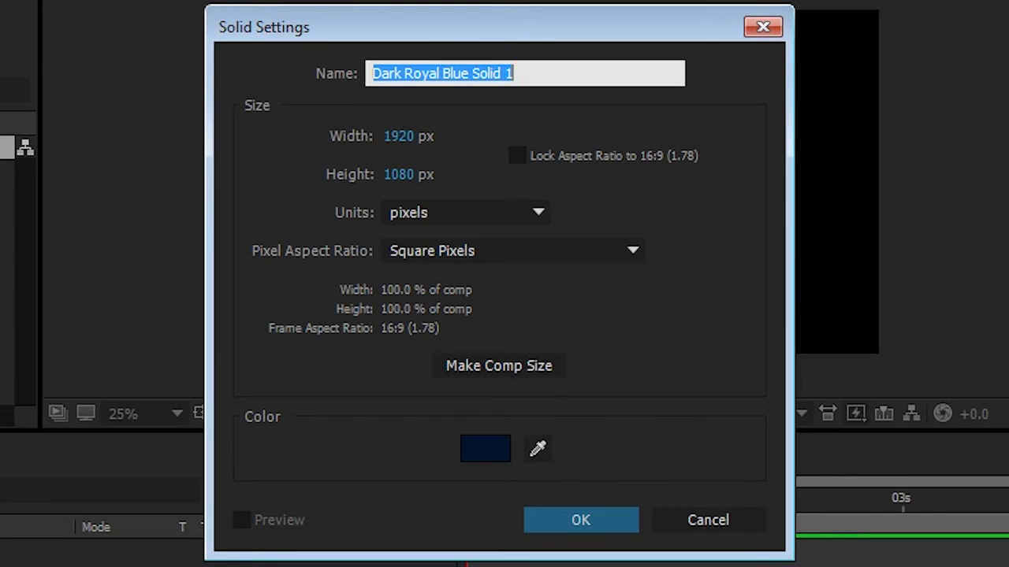
type("Ba")
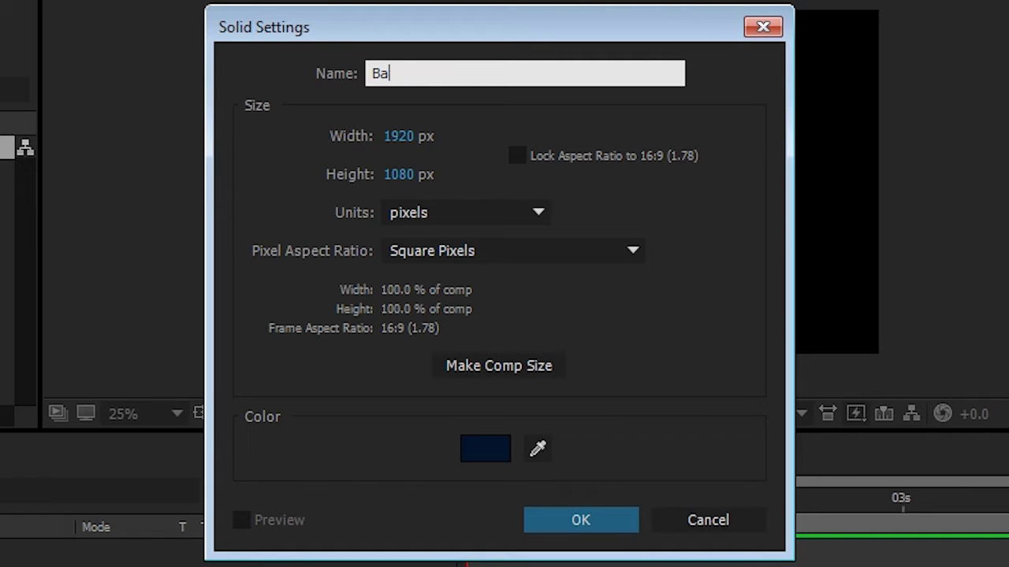
key("BackSpace")
type("G")
key("Return")
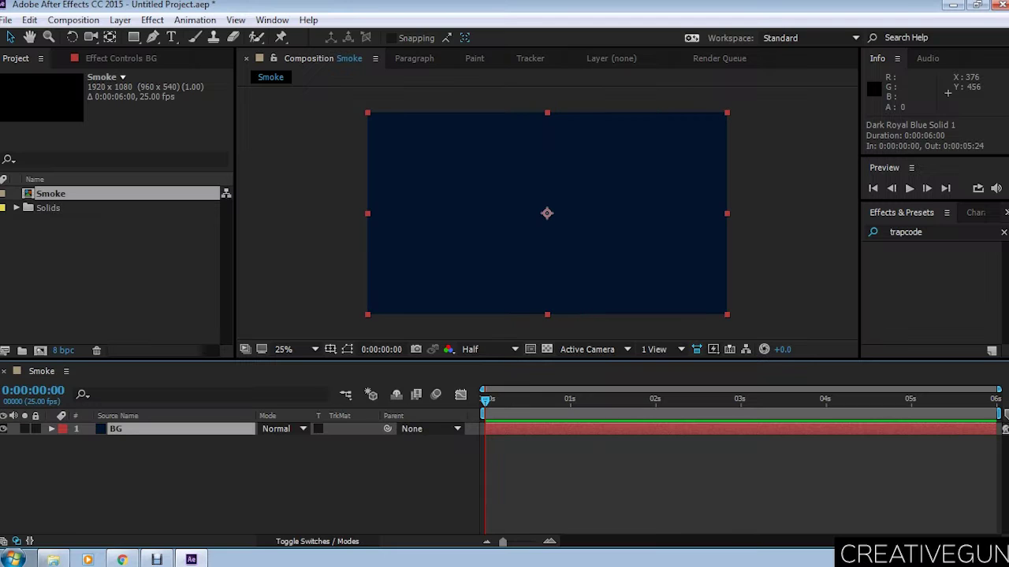
Search the effects for "particle" and apply Particle Playground to the BG layer
left_click(906, 231)
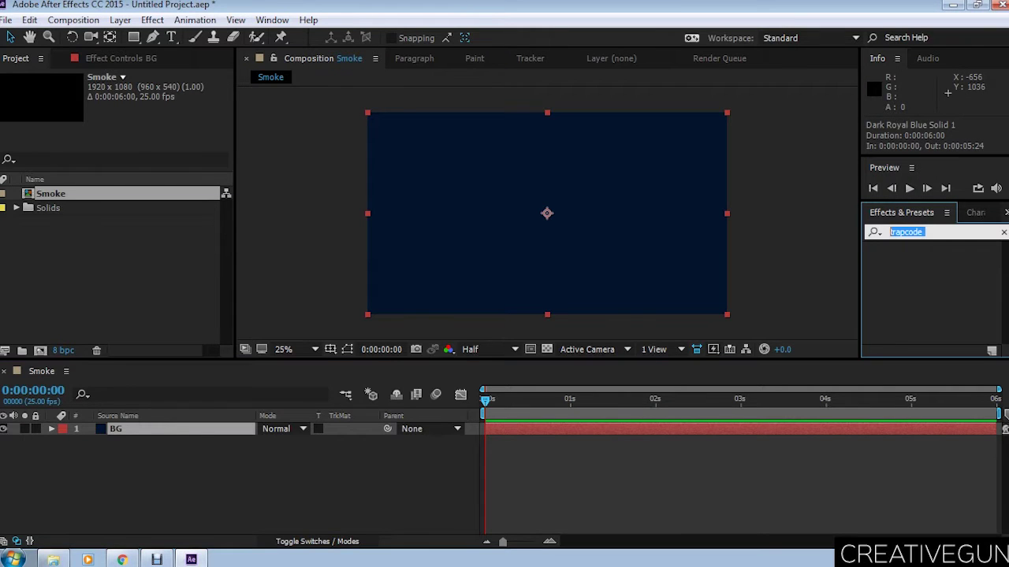
key("BackSpace")
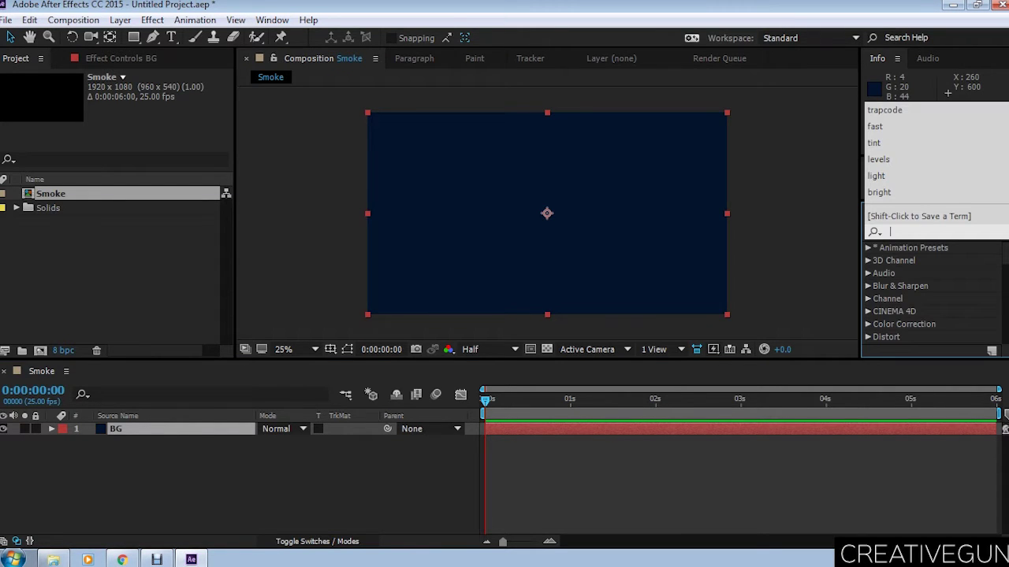
type("partcl")
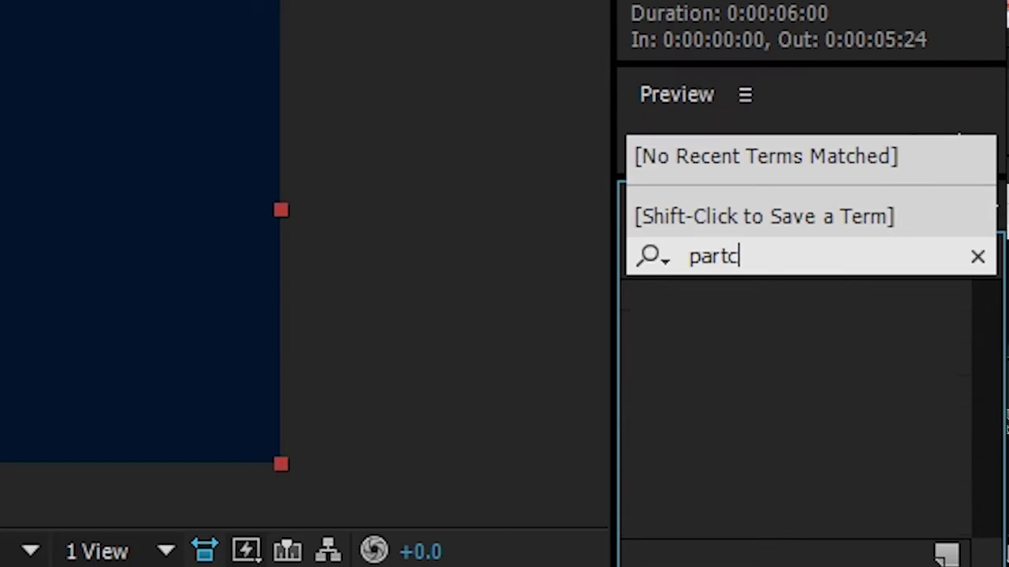
type("e")
key("BackSpace")
key("BackSpace")
key("BackSpace")
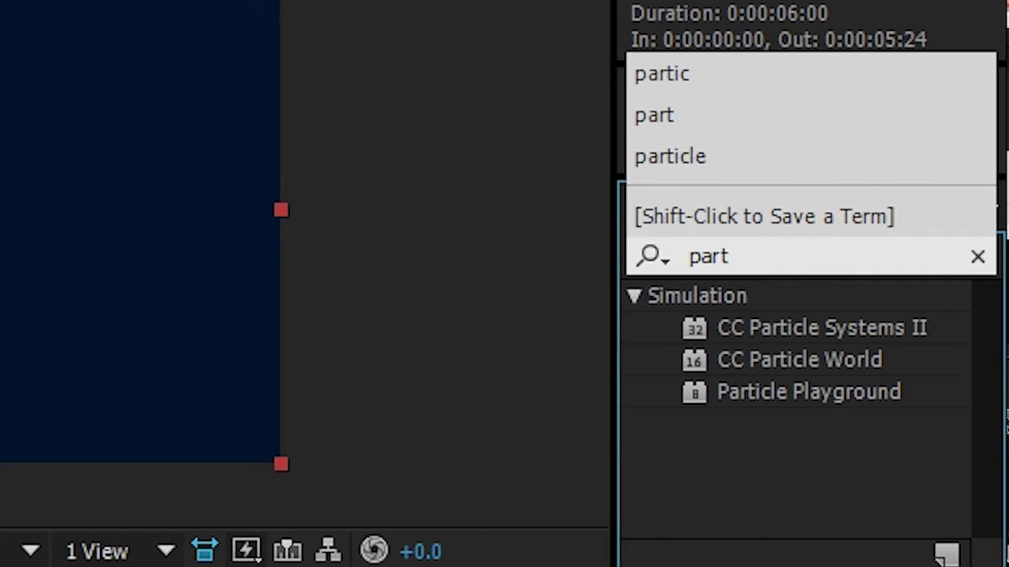
type("icle")
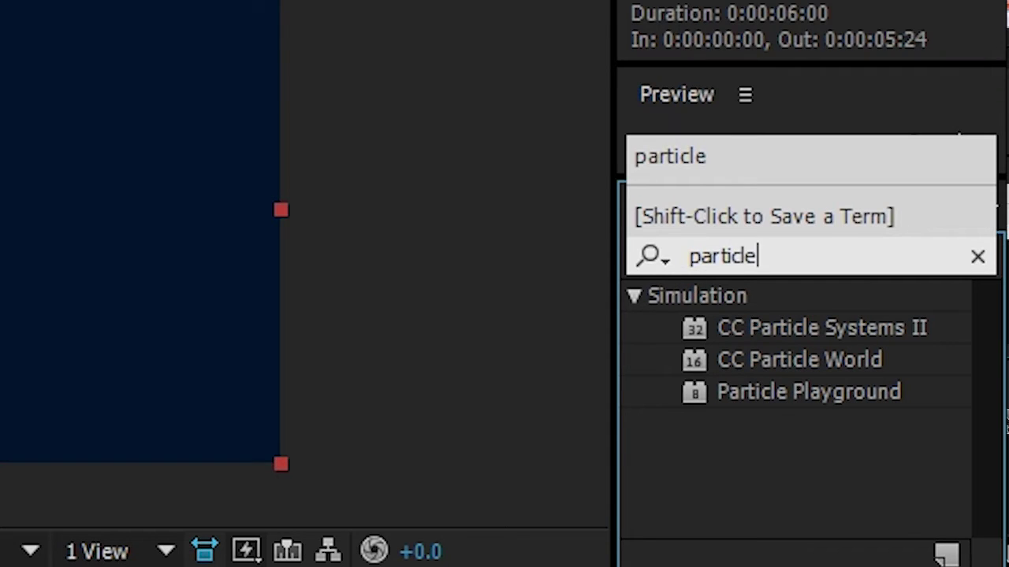
left_click_drag(807, 391, 142, 275)
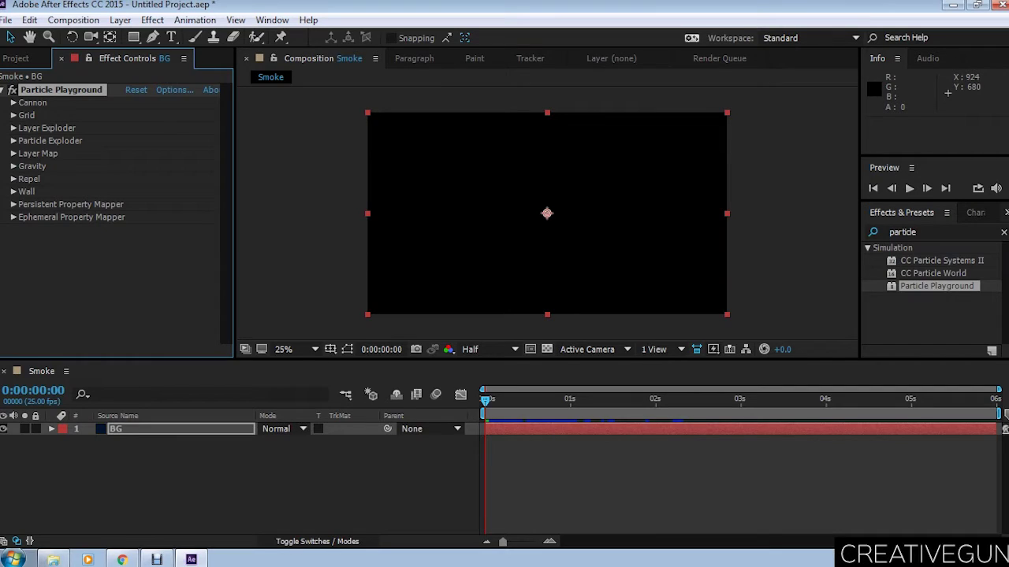
Set the Cannon position to 976, 1056 and raise the central effect point towards the frame's upper edge, previewing the particles
left_click(13, 102)
left_click(134, 115)
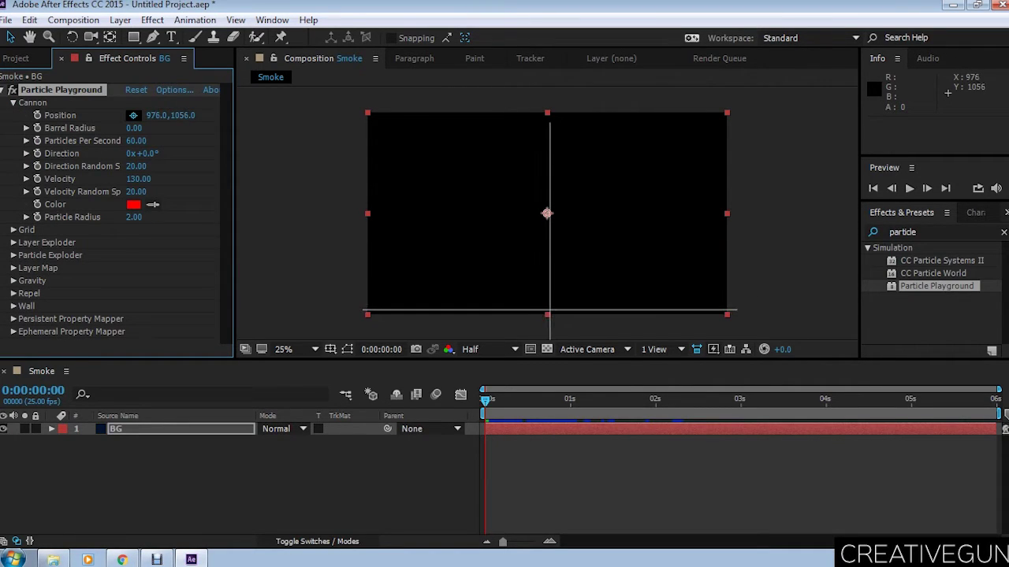
left_click(549, 310)
left_click_drag(547, 211, 547, 132)
key("space")
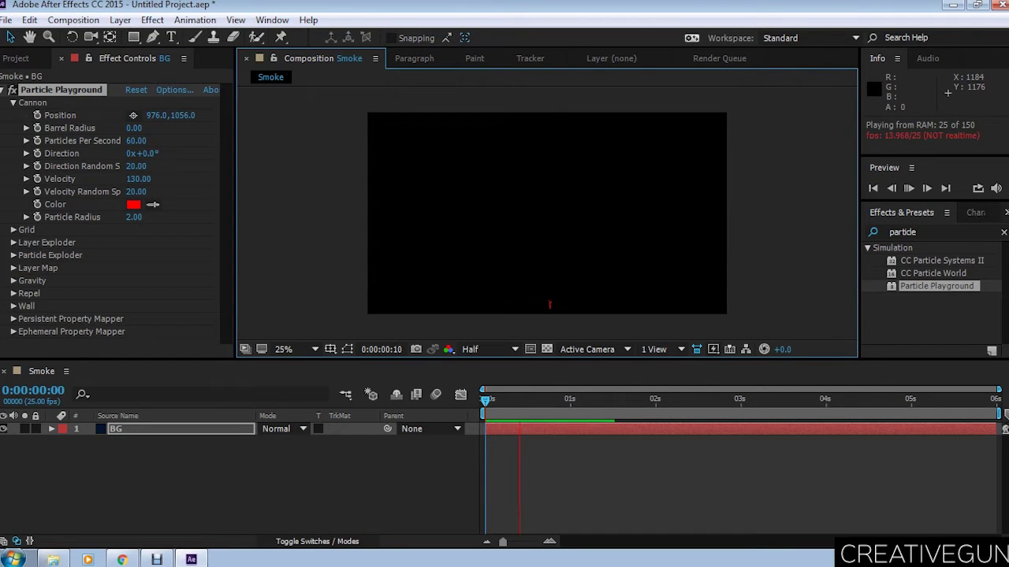
key("space")
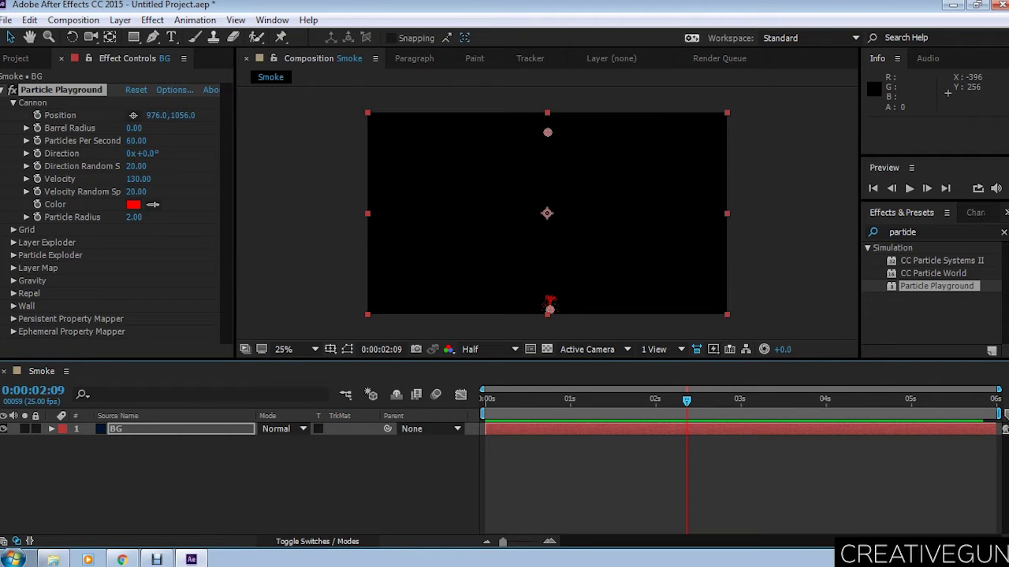
Set the Cannon particle color to light grey, hex BBBBBB
left_click(133, 204)
type("FFFFFF")
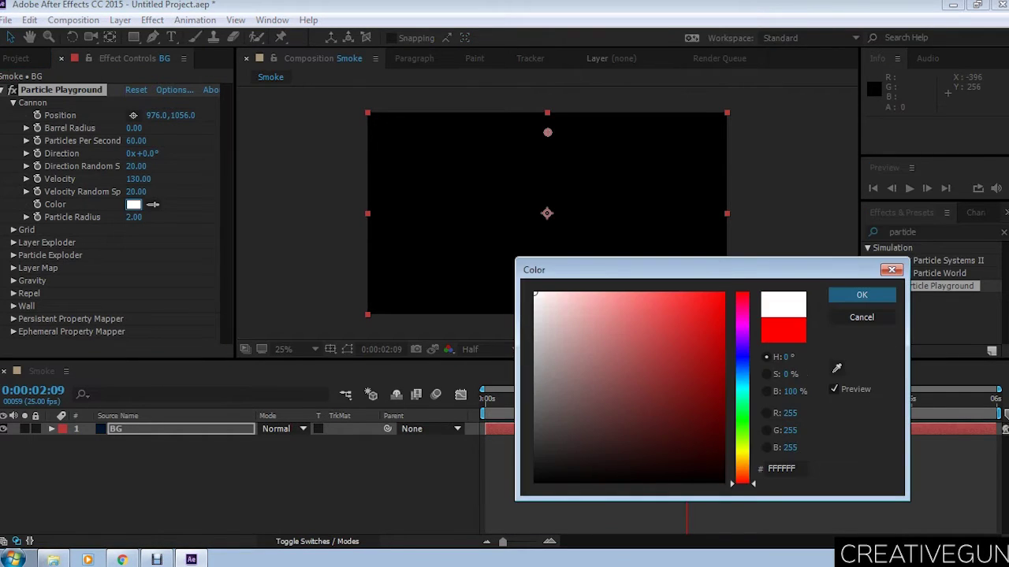
type("BBBBBB")
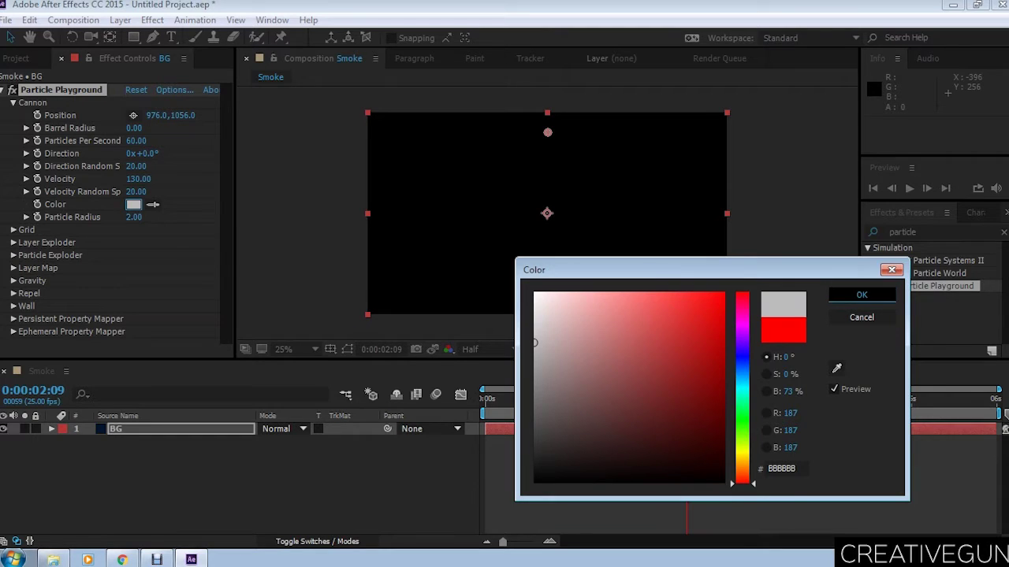
left_click(862, 295)
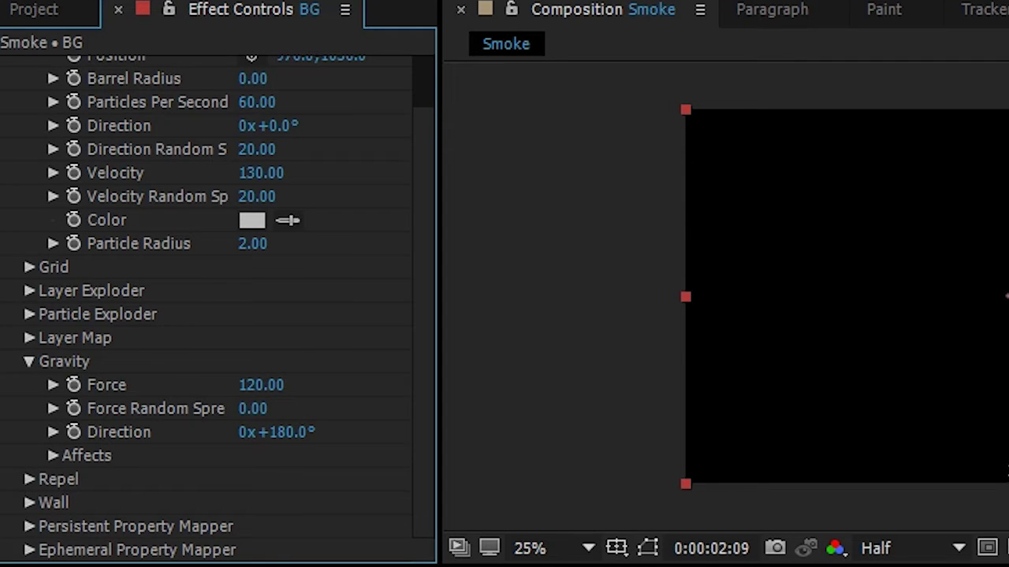
Set the Gravity force of Particle Playground to 0 and start previewing the particles
left_click(261, 384)
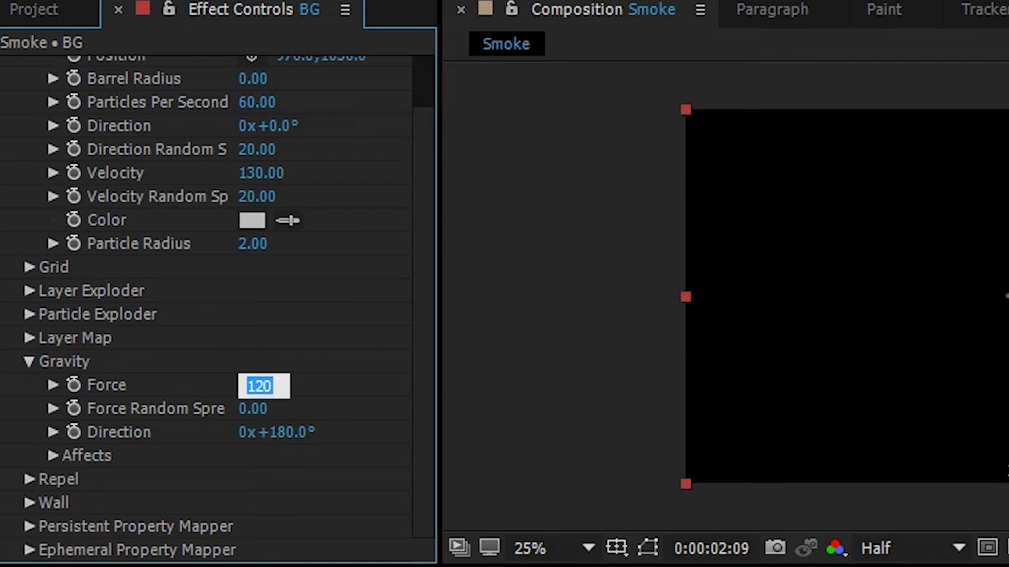
type("0")
key("Return")
key("space")
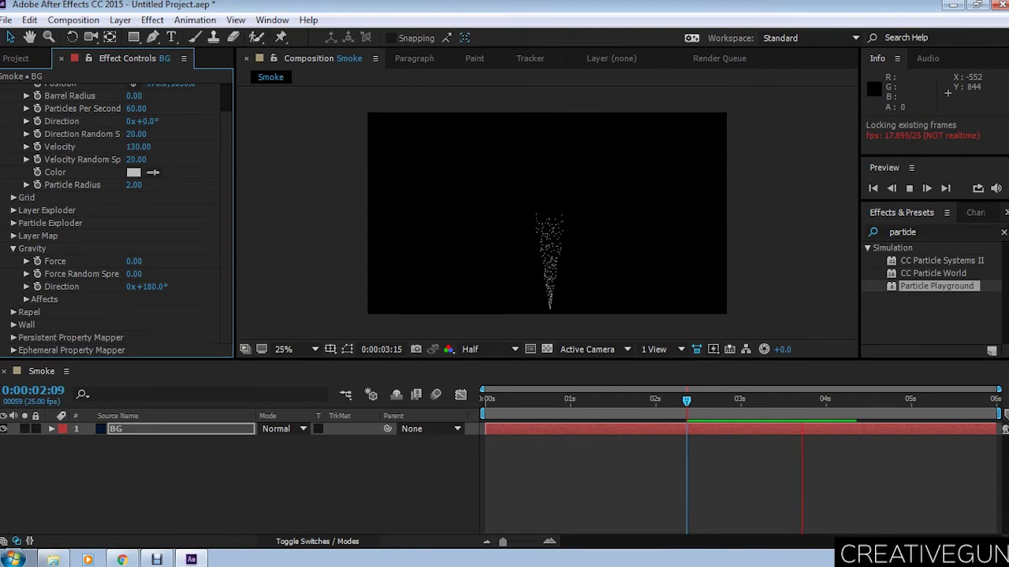
Try a Cannon particle radius of 4, and settle on a radius of 3
scroll(110, 219, "up", 1)
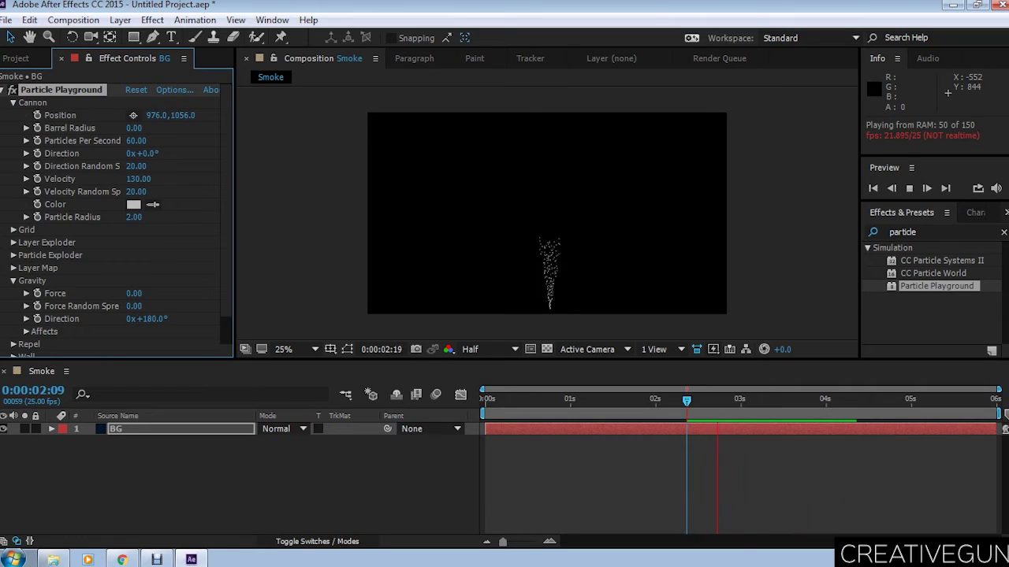
left_click(134, 217)
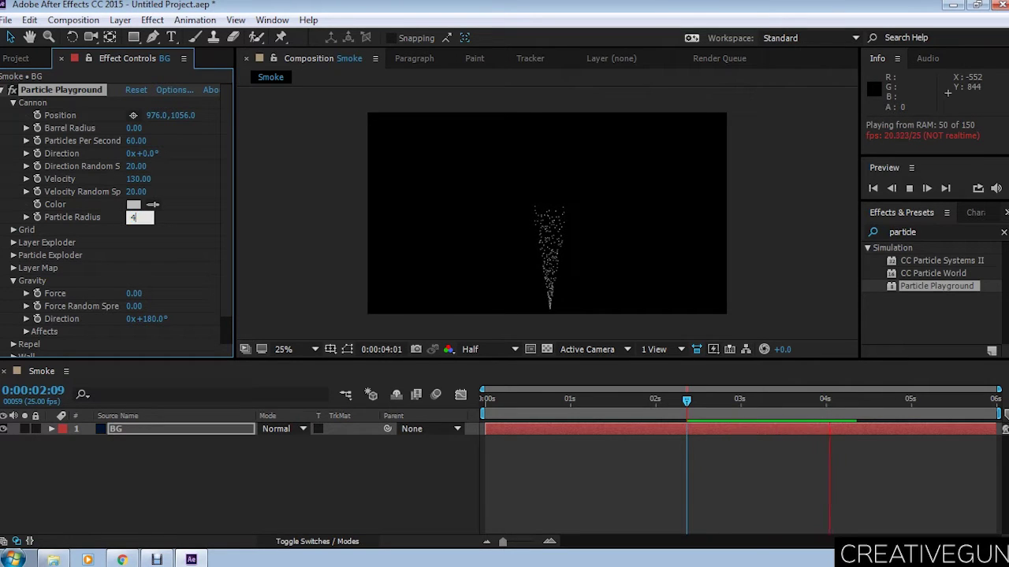
type("4")
key("Return")
left_click(134, 217)
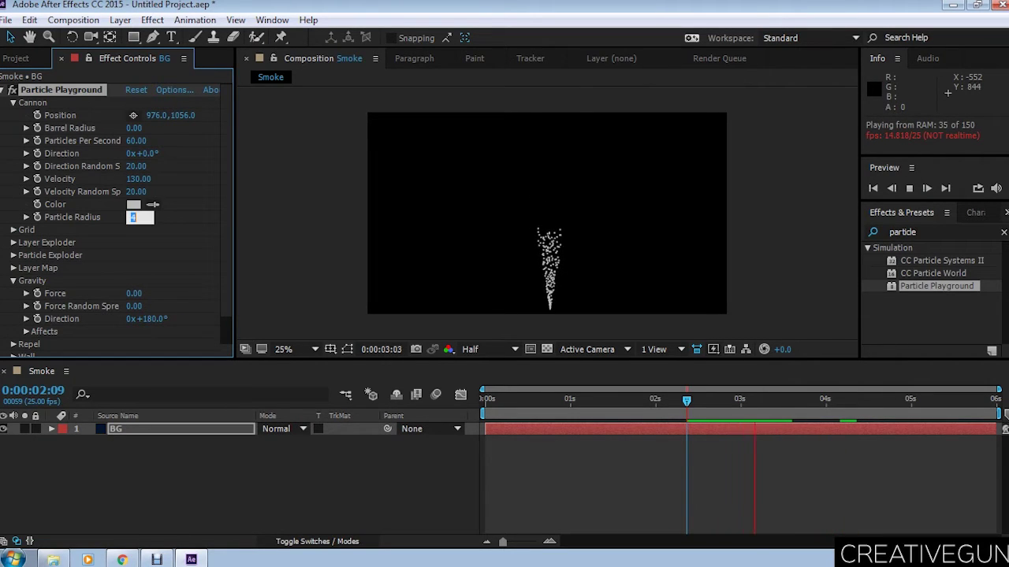
type("3")
key("Return")
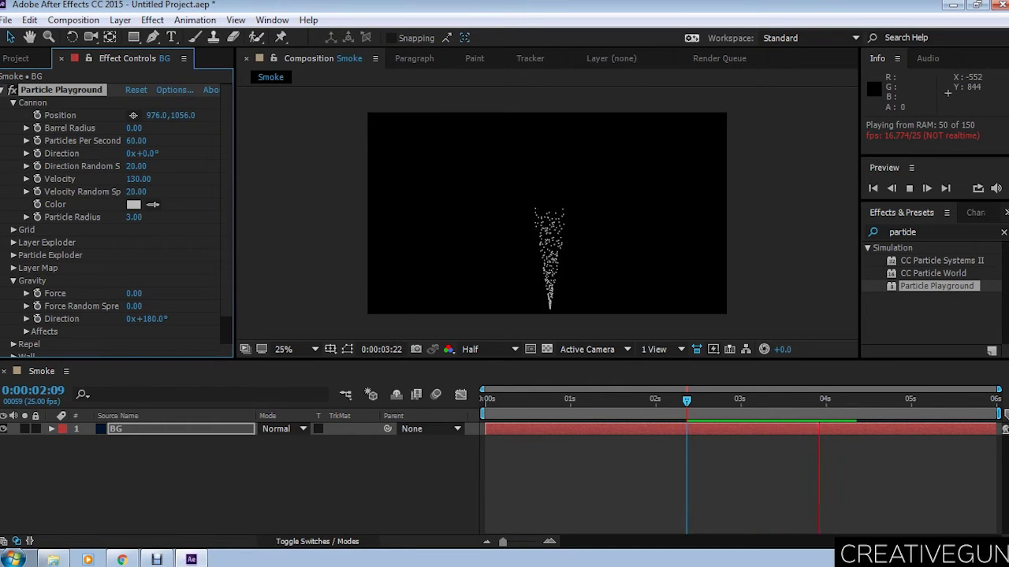
Increase the Cannon barrel radius to 41 while the preview plays, and stop playback
left_click_drag(134, 128, 161, 128)
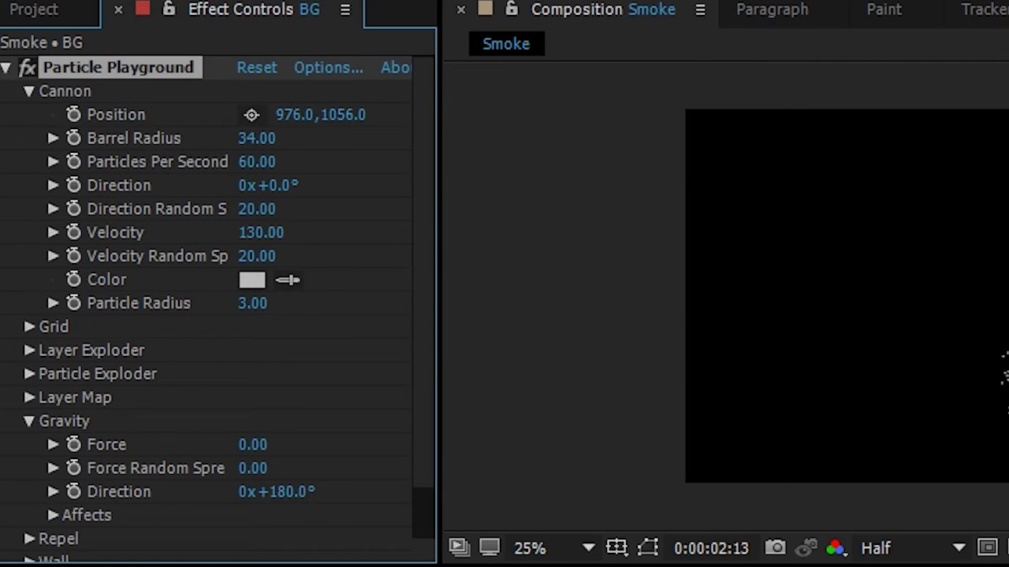
left_click_drag(256, 138, 272, 138)
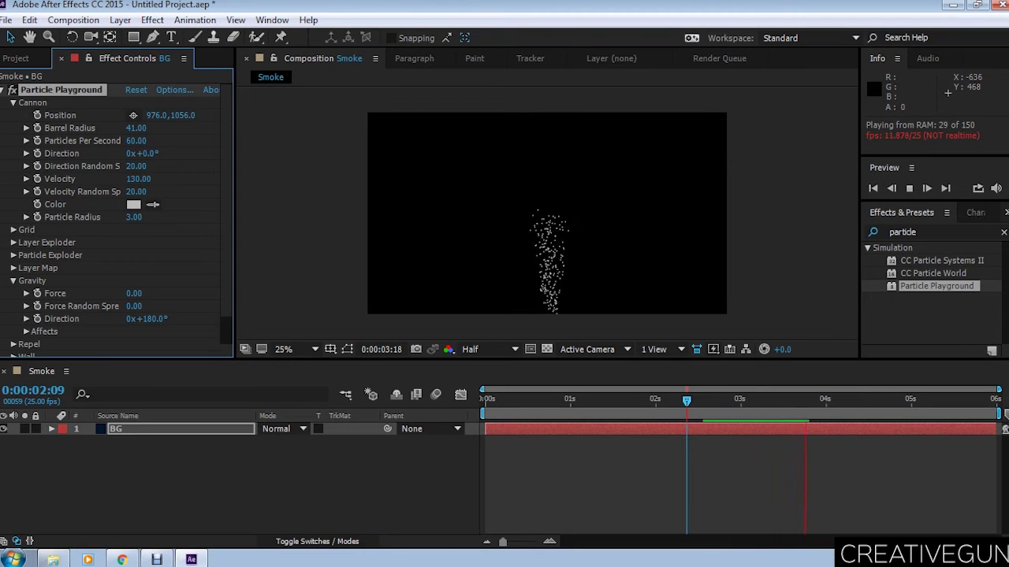
key("space")
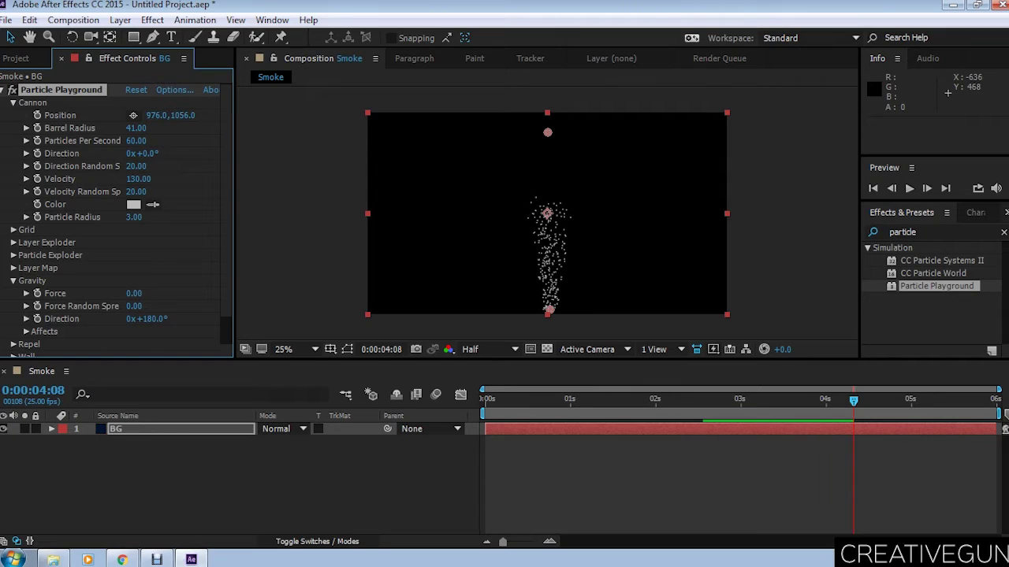
Add the expression wiggle(1,15) to the Cannon direction and preview the particle motion
key("shift+Page_Up")
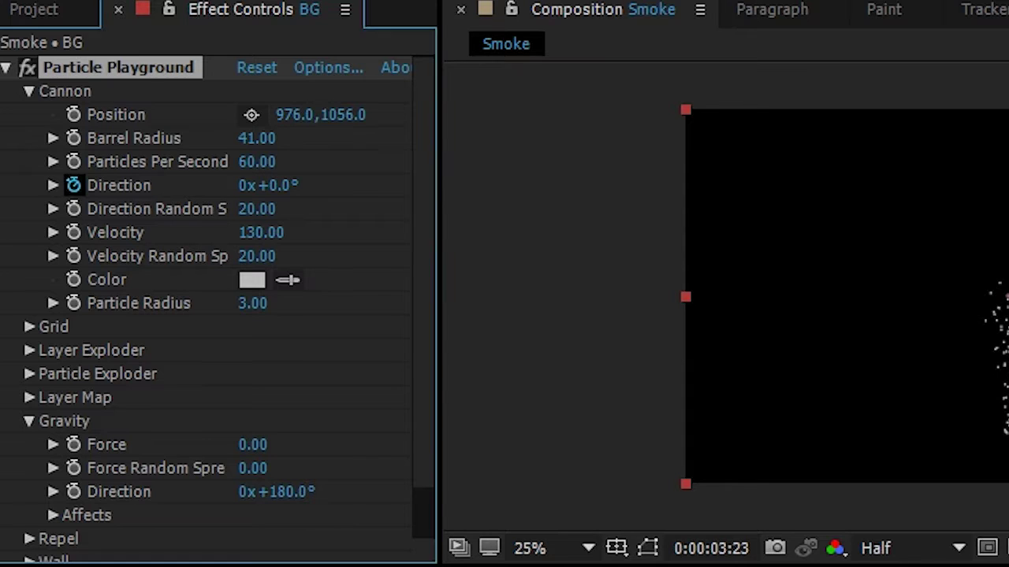
left_click(37, 153, "alt")
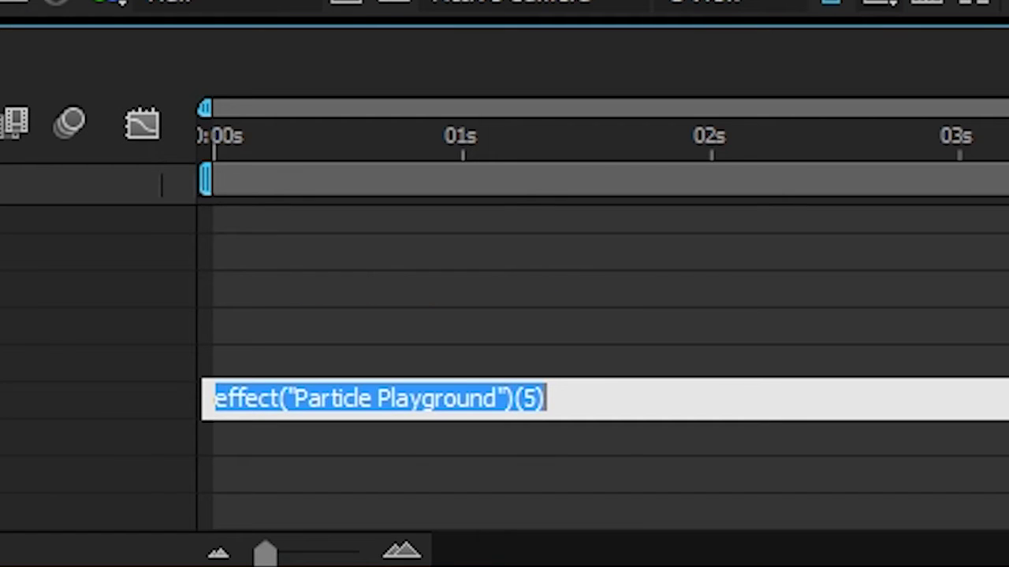
type("wigg")
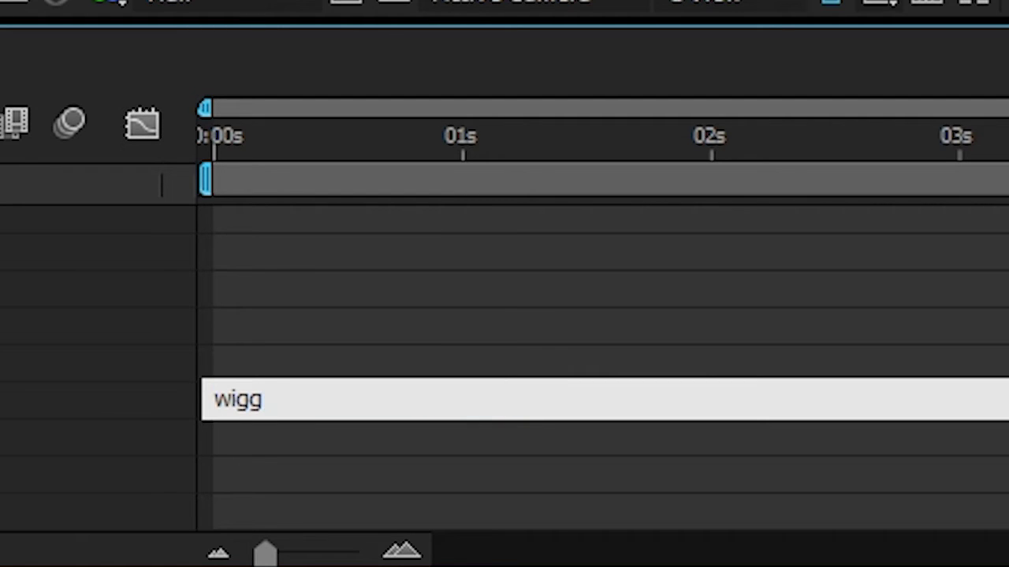
type("le(1")
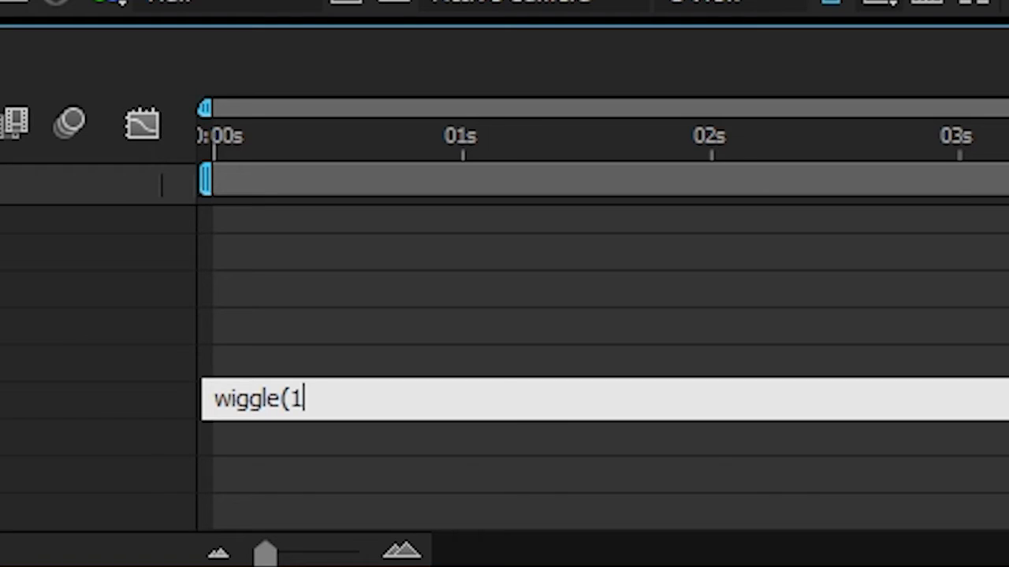
type(",15)")
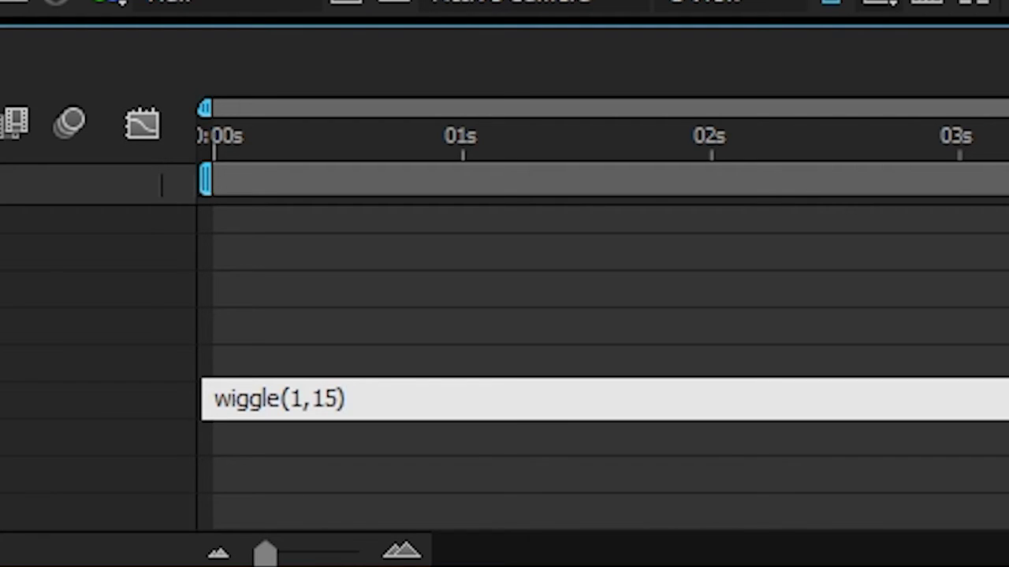
key("KP_Enter")
key("space")
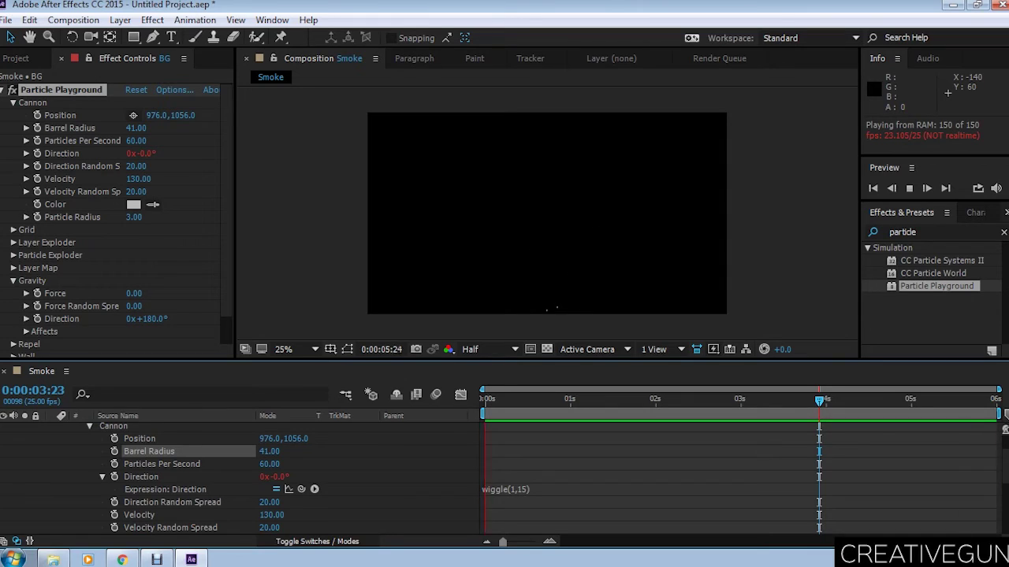
key("space")
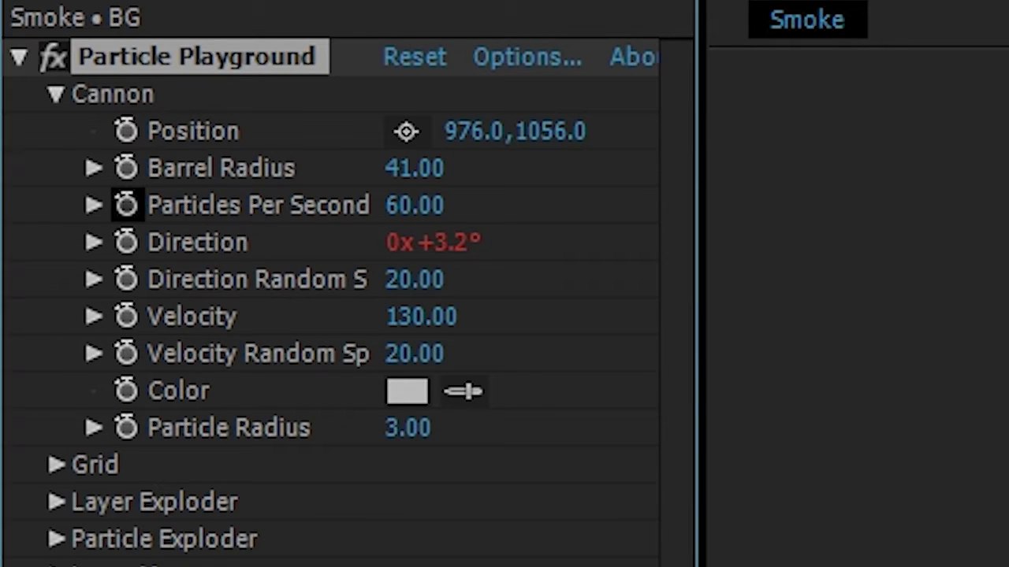
Add the expression wiggle(1,150) to the Cannon's Particles Per Second and preview the particles
left_click(125, 204, "alt")
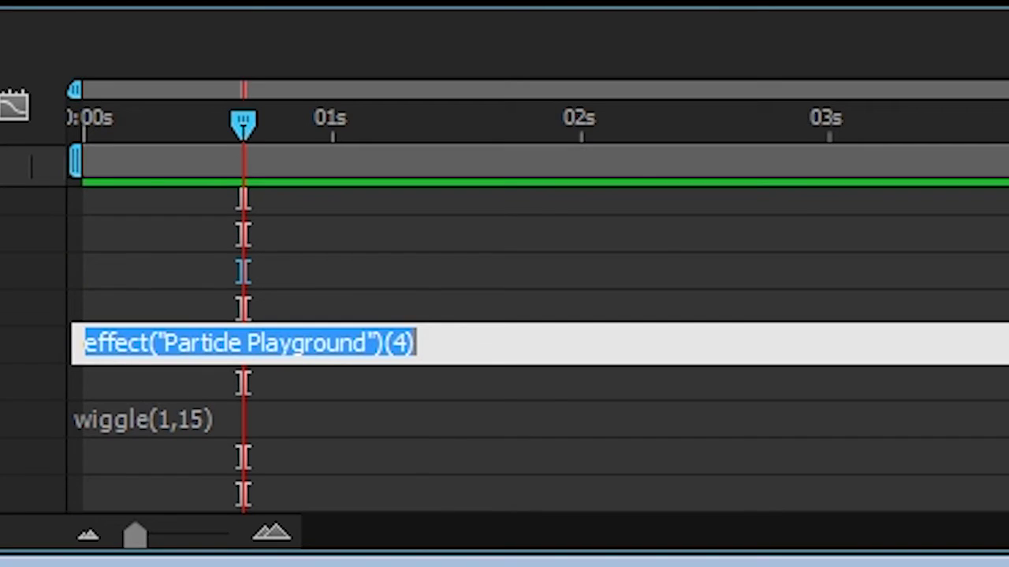
type("wiggl")
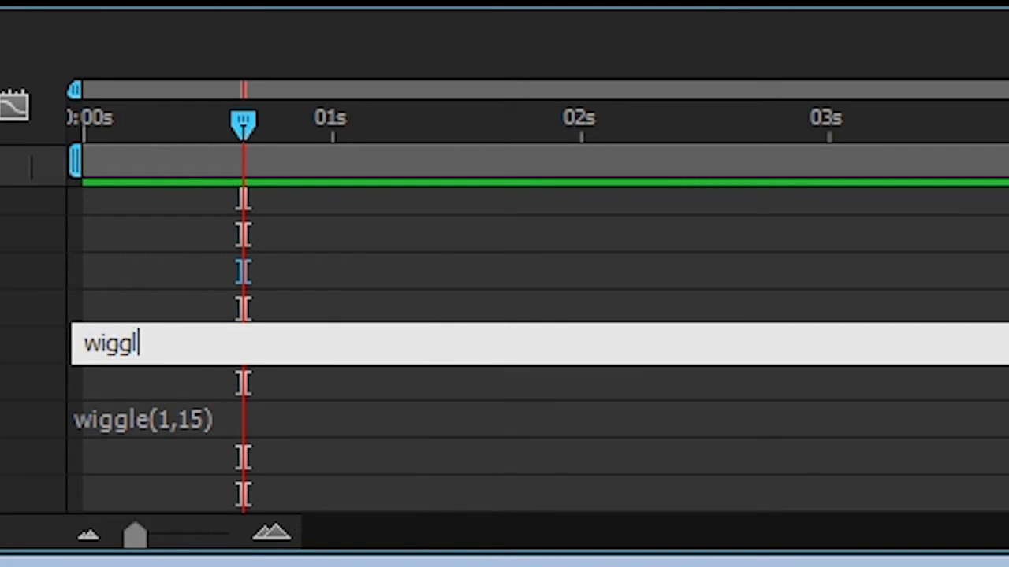
type("e(1")
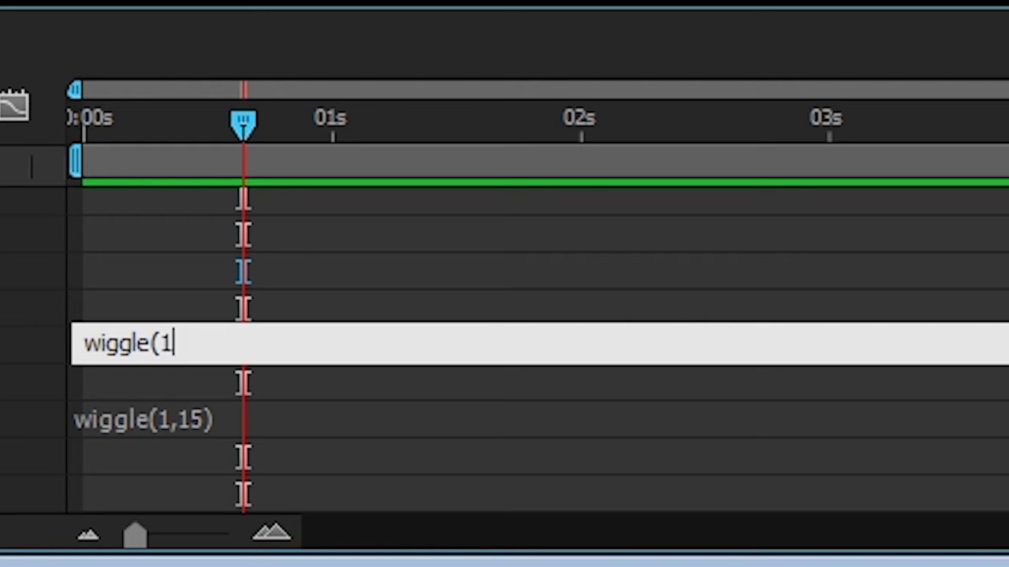
type(",150)")
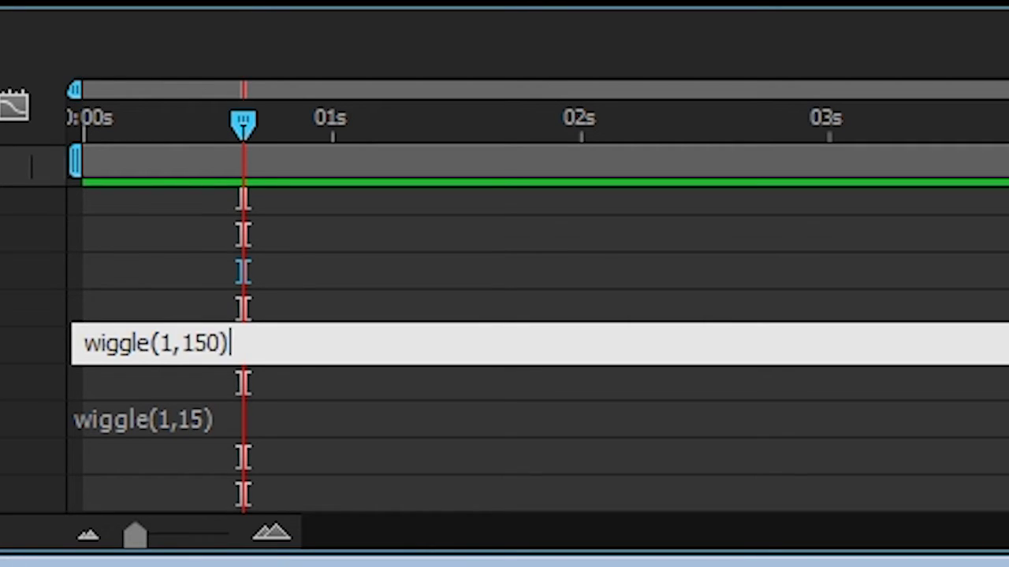
key("KP_Enter")
key("space")
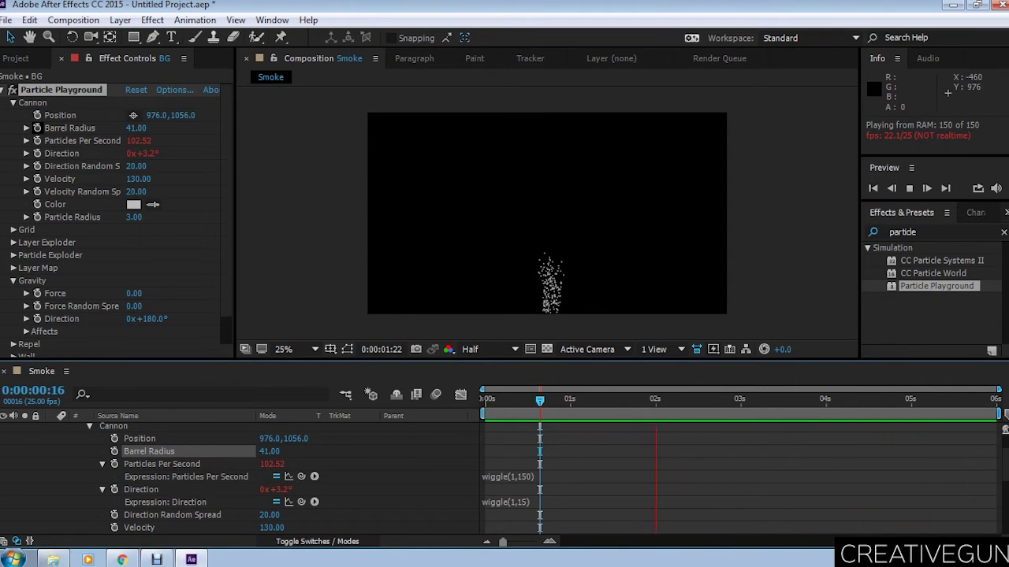
Add the expression wiggle(3,14) to the Cannon's Barrel Radius and preview the animation from the first frame
key("alt+shift+equal")
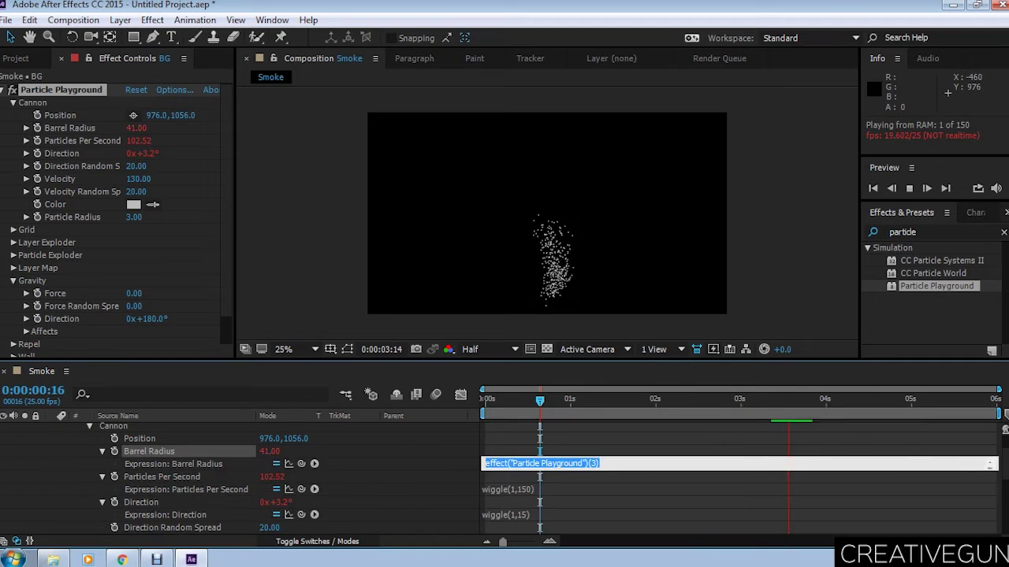
type("wiggle(")
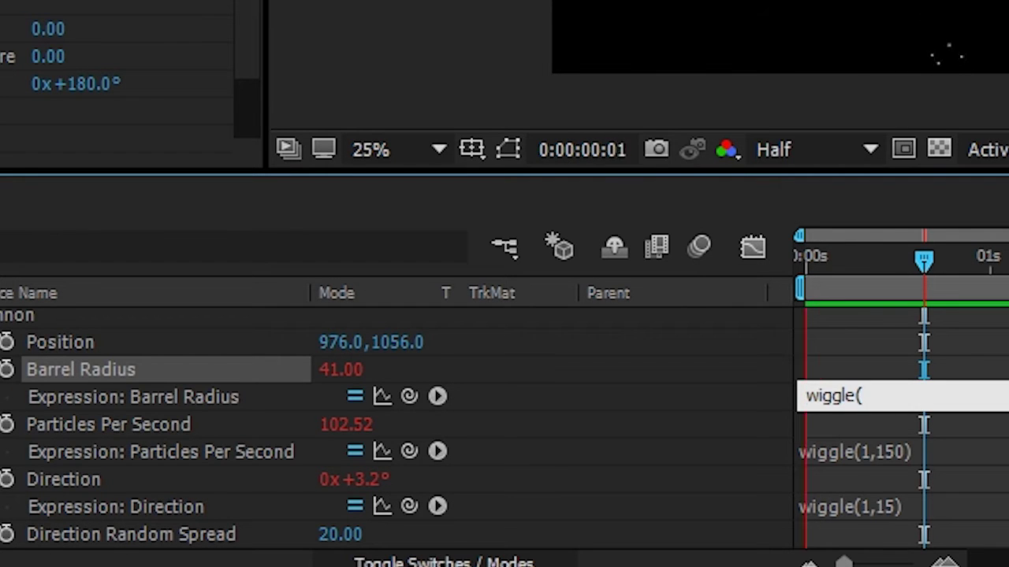
type("3")
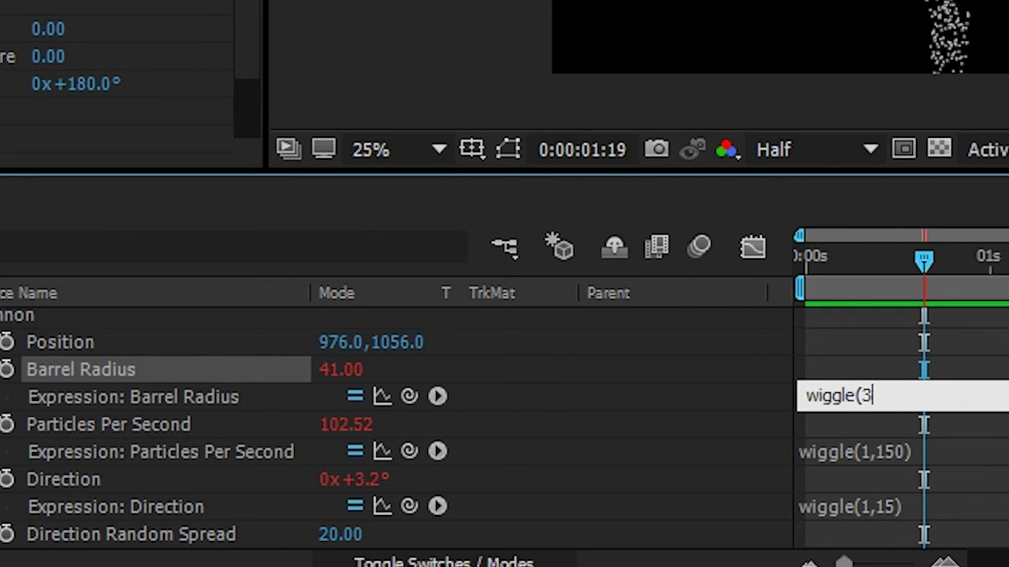
type(",")
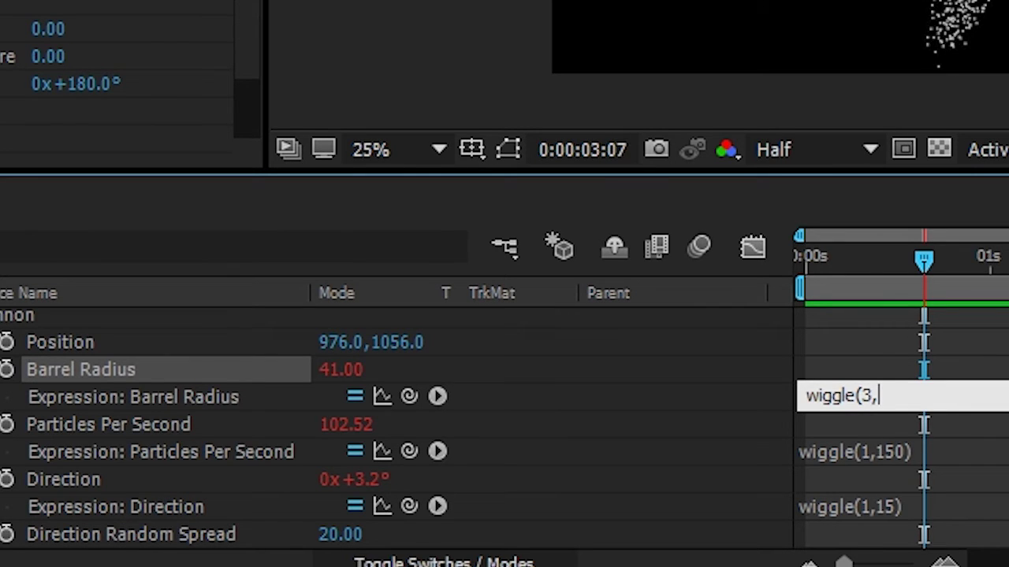
type("14)")
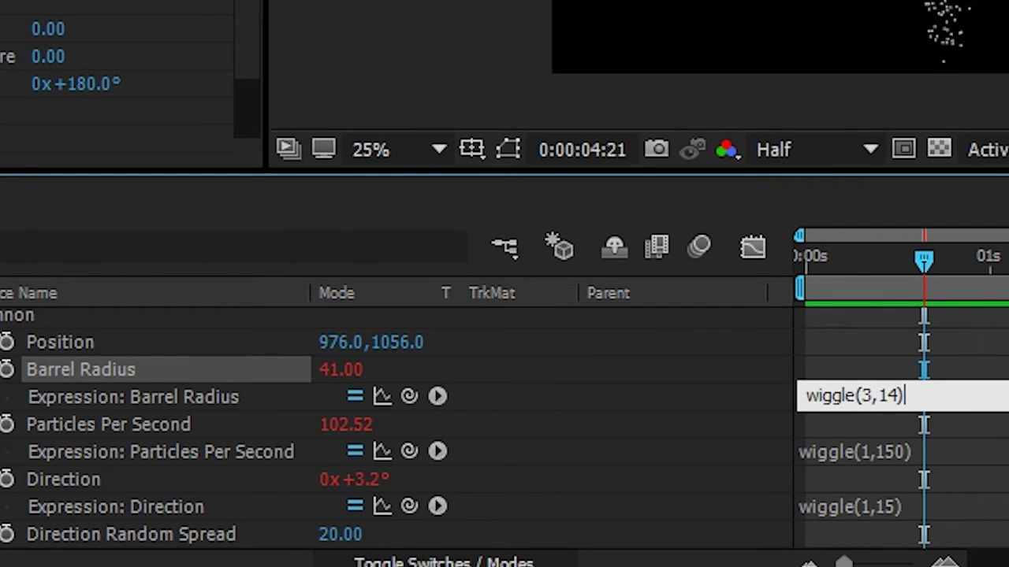
key("Return")
key("space")
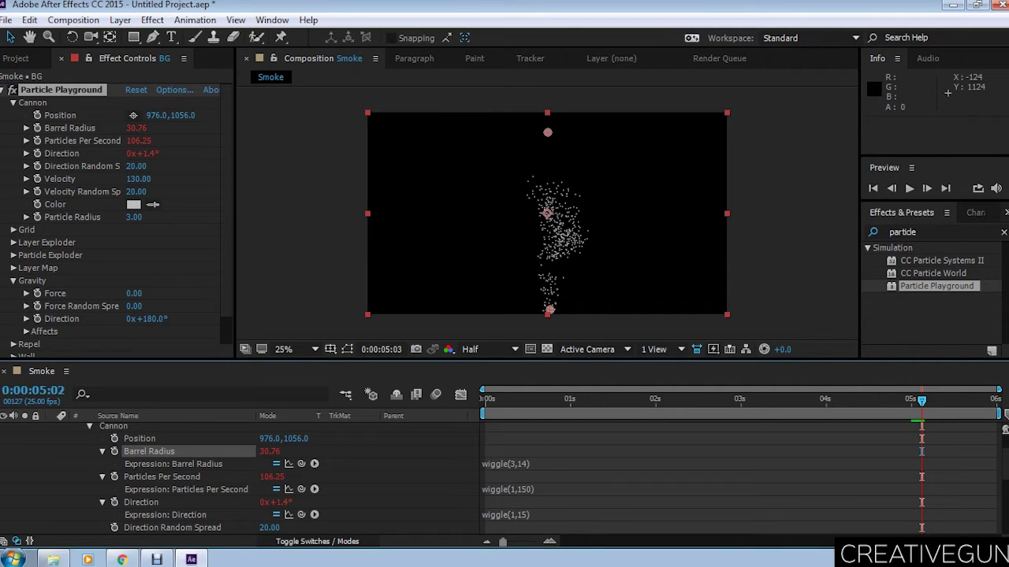
left_click_drag(921, 400, 484, 400)
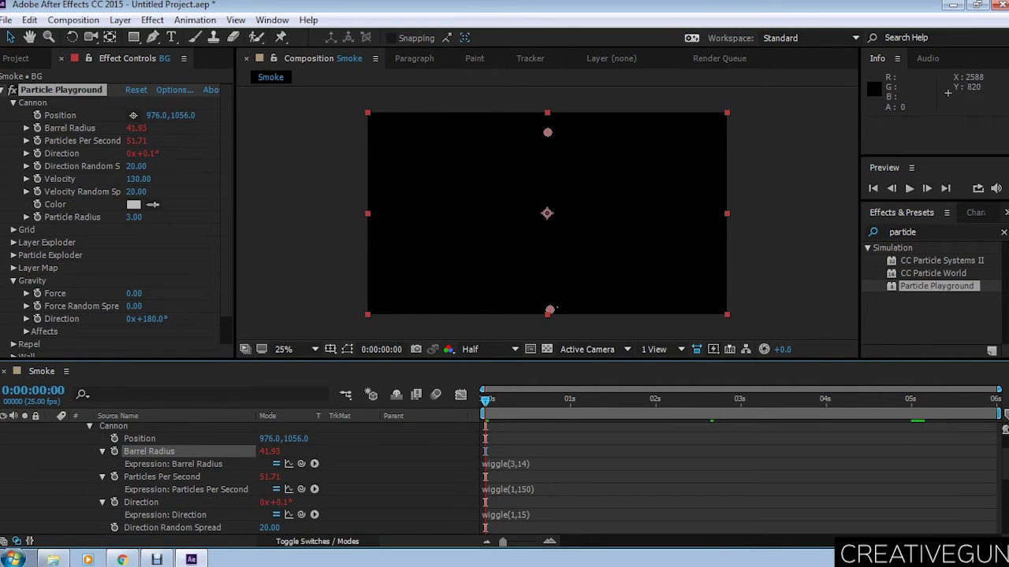
left_click(909, 188)
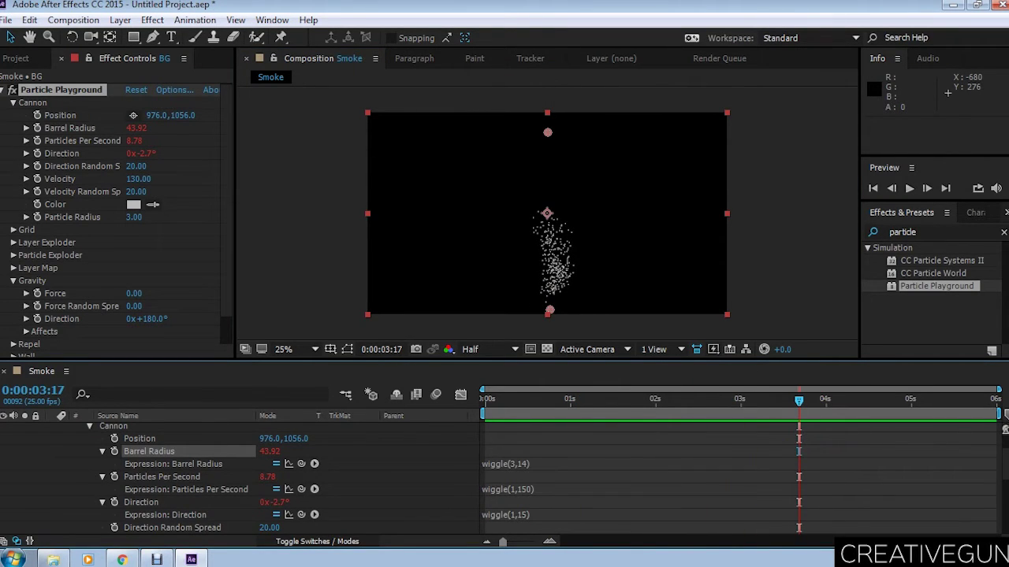
Set the Cannon velocity to 100, add the expression wiggle(1,4) to it, and preview the particles
left_click_drag(138, 179, 115, 179)
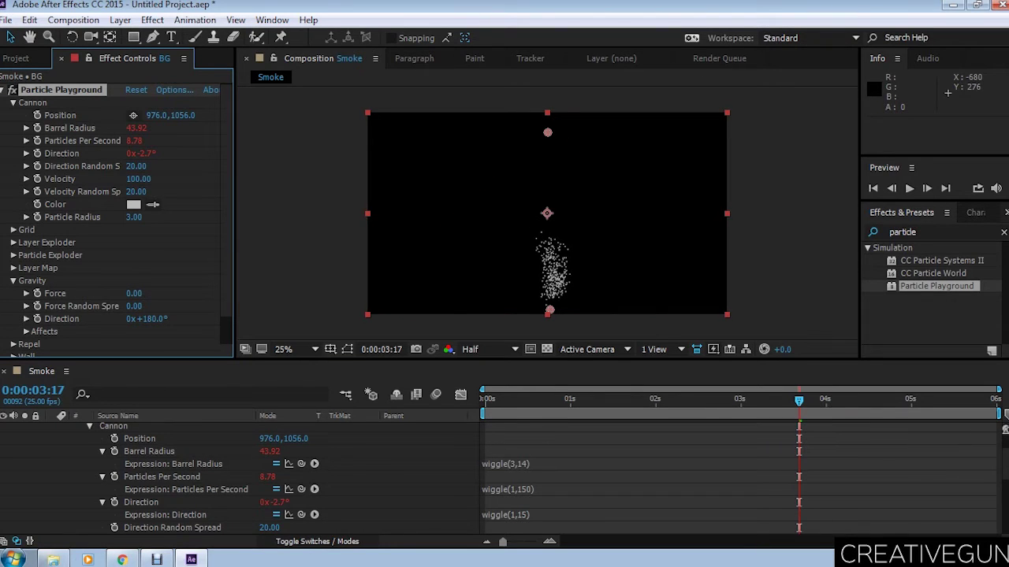
key("space")
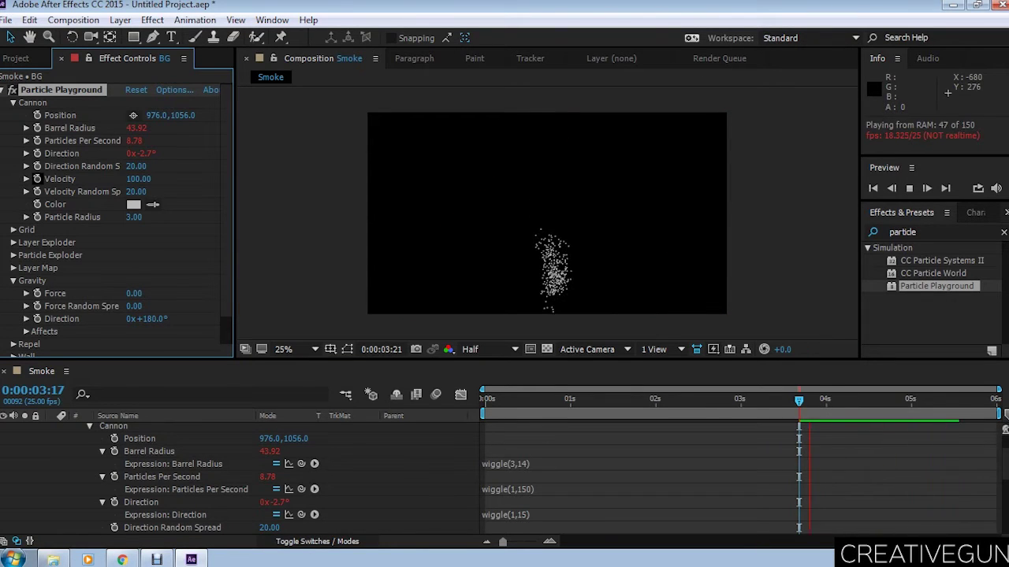
key("alt+shift+equal")
type("wi")
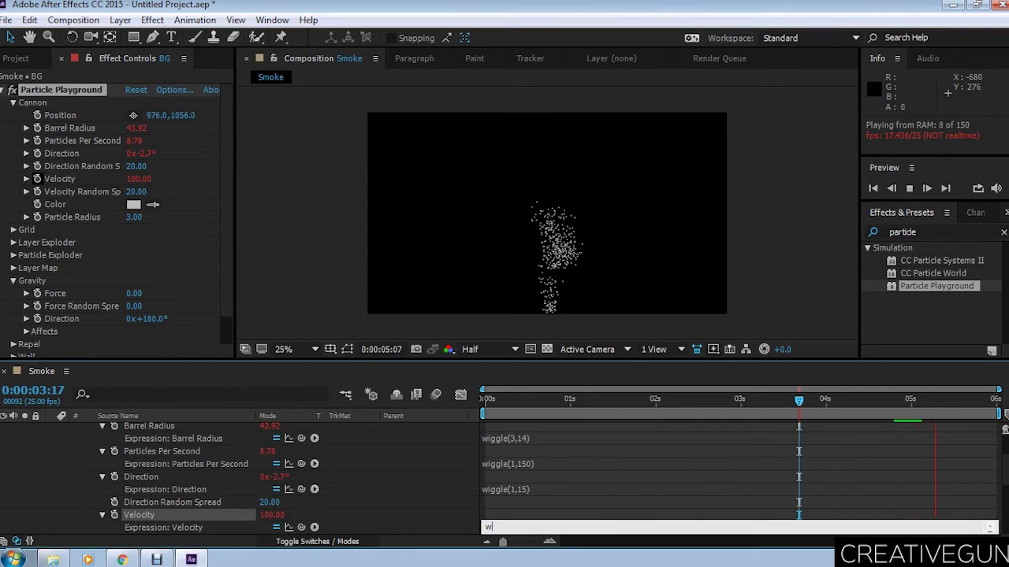
type("ggle(")
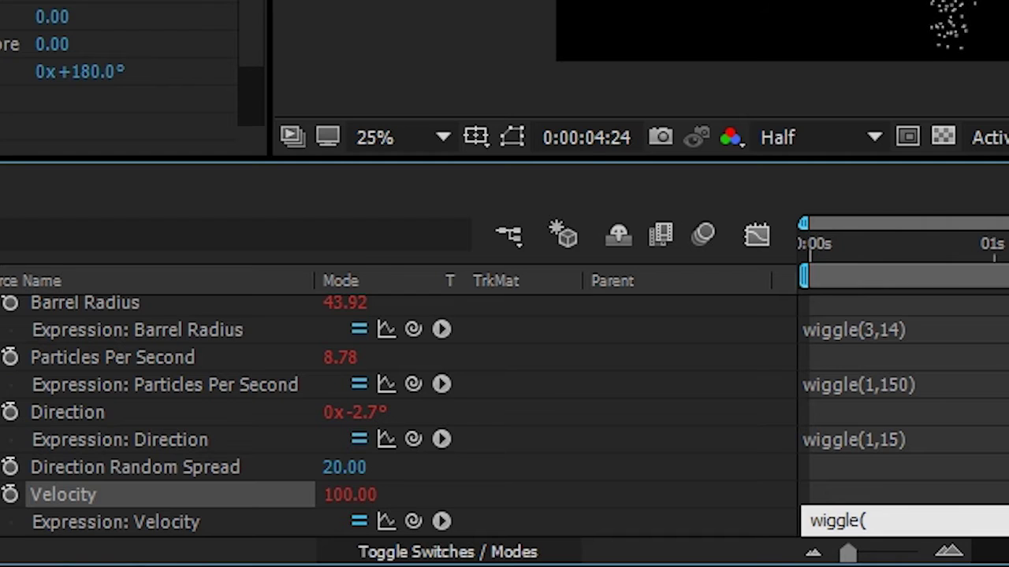
type("1,")
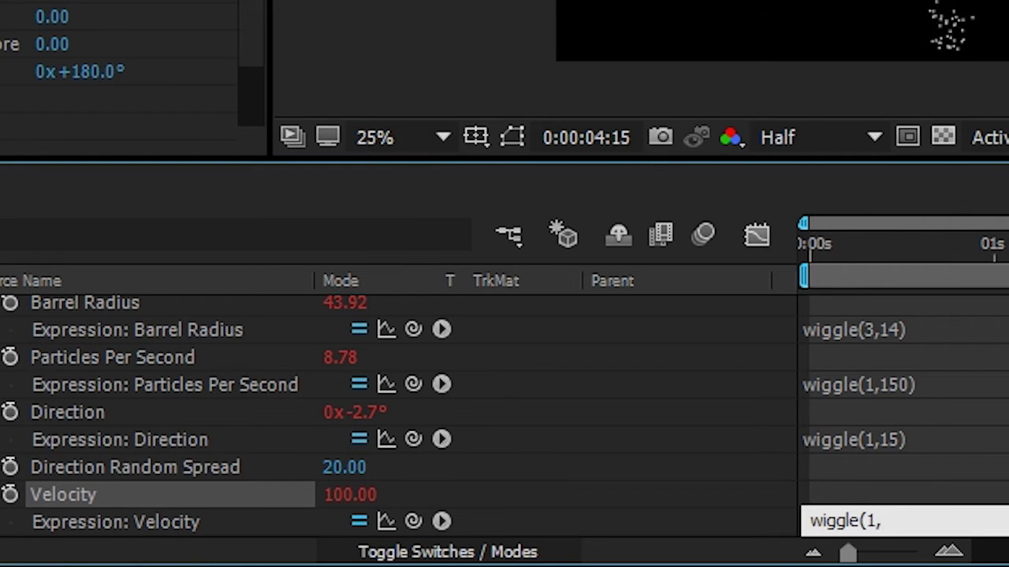
type("4)")
key("KP_Enter")
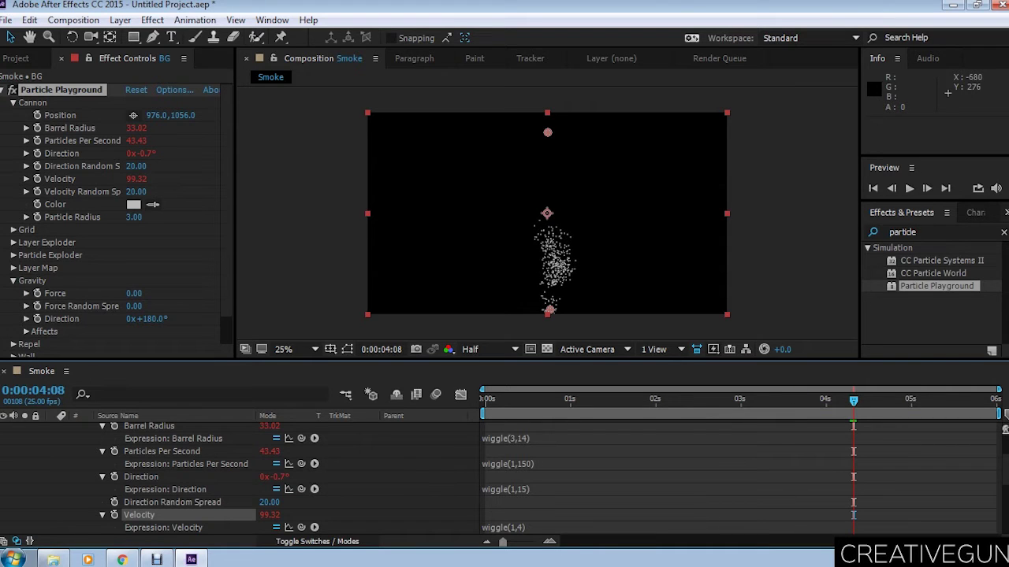
left_click_drag(854, 400, 591, 400)
key("space")
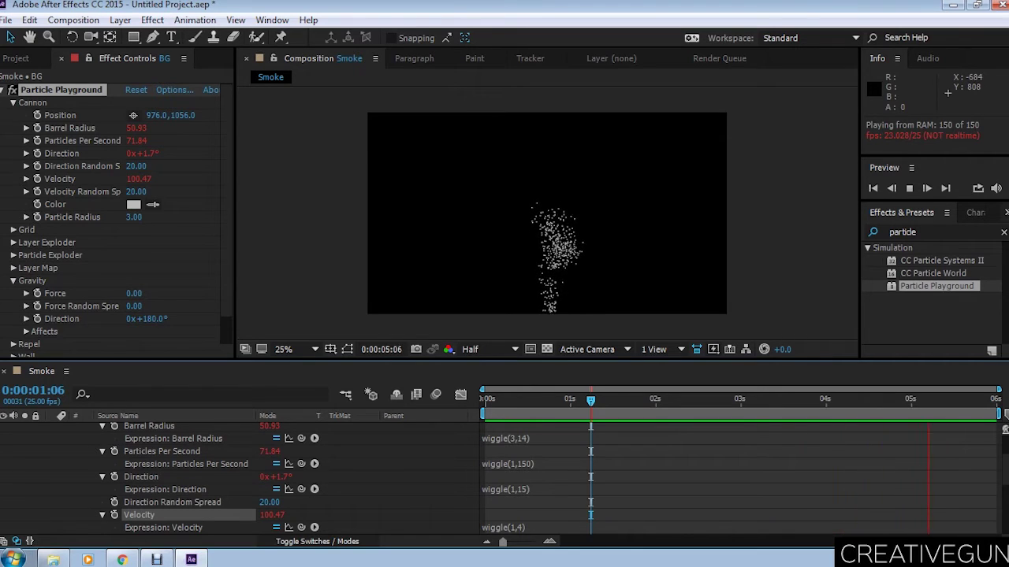
Find the Fast Blur effect and apply it to the BG layer with a blurriness of 35
left_click(3, 90)
left_click(902, 231)
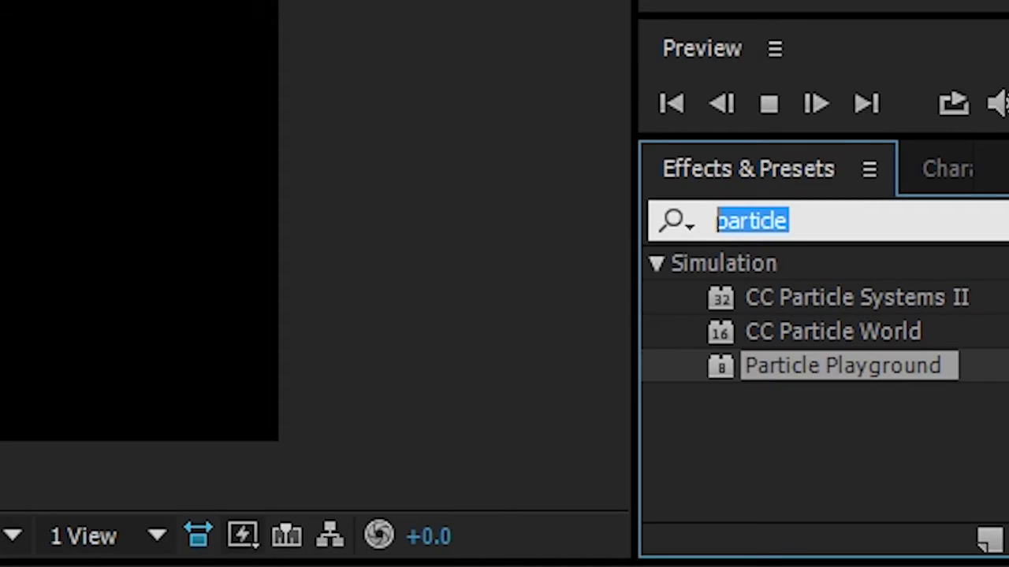
type("fast")
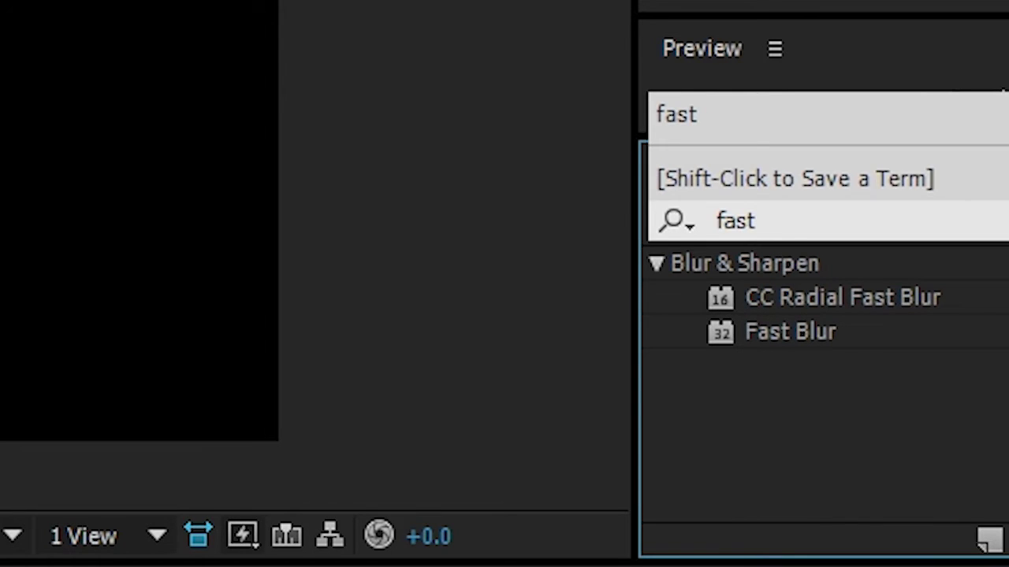
left_click(789, 331)
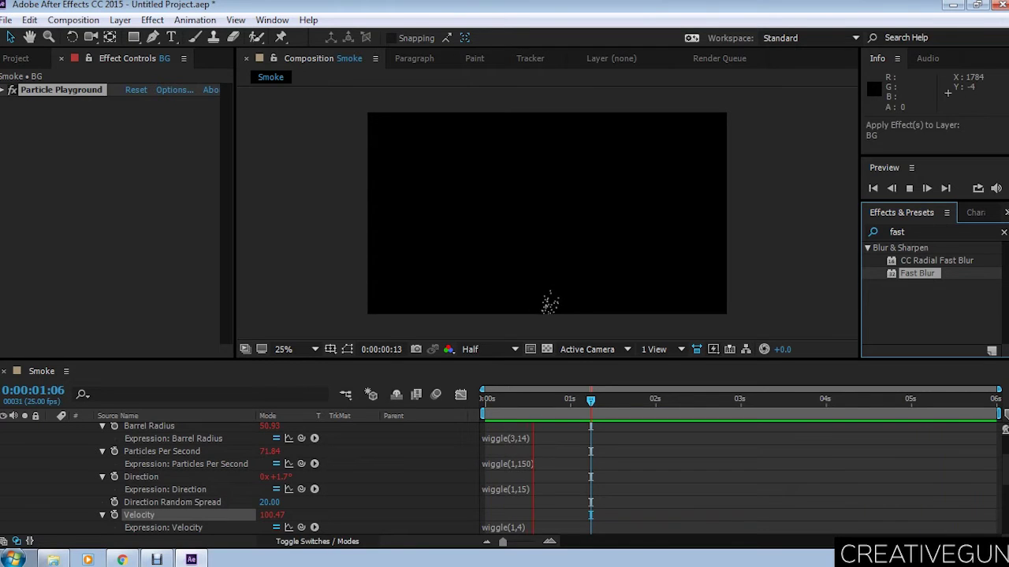
left_click_drag(916, 273, 153, 115)
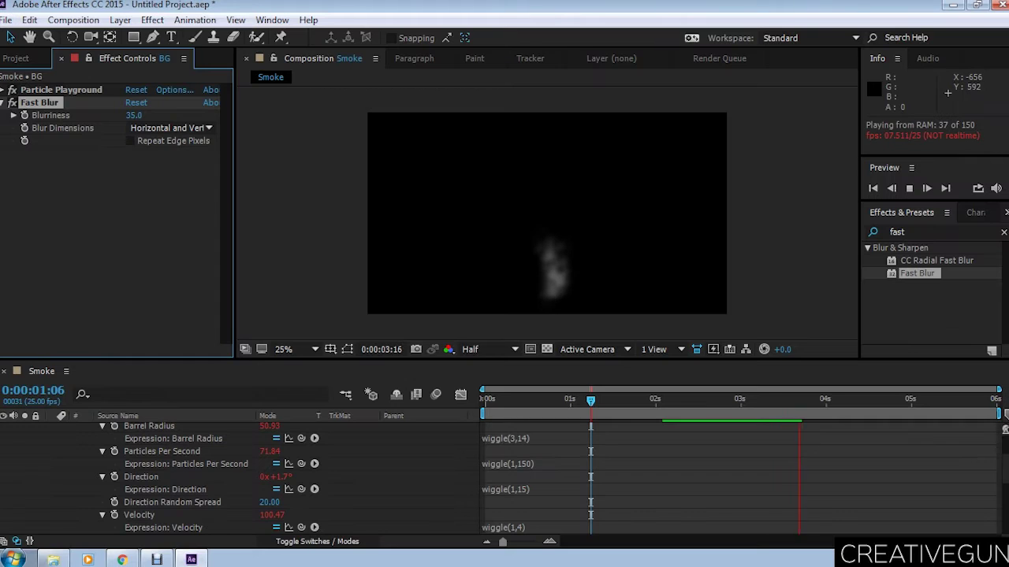
Import the video VFX TEST.mp4 from the OSOMAPTO folder as footage
left_click(20, 32)
left_click(255, 513)
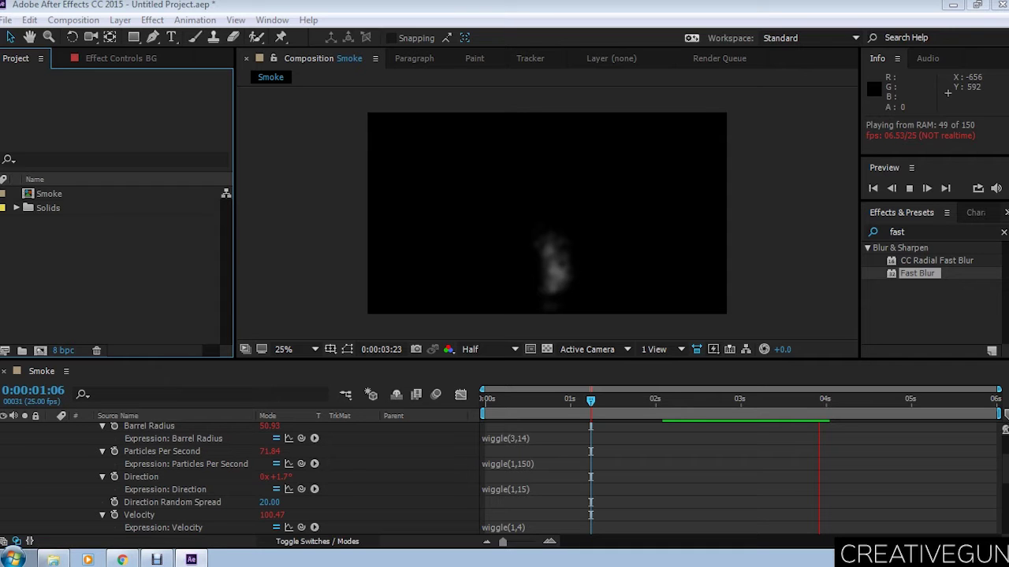
key("ctrl+i")
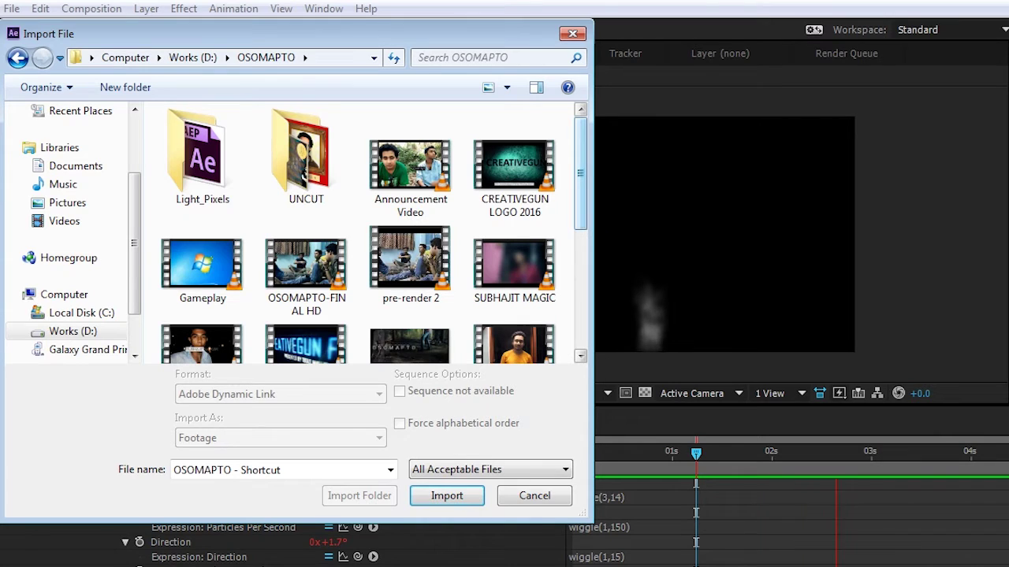
scroll(380, 153, "down", 2)
scroll(380, 158, "down", 1)
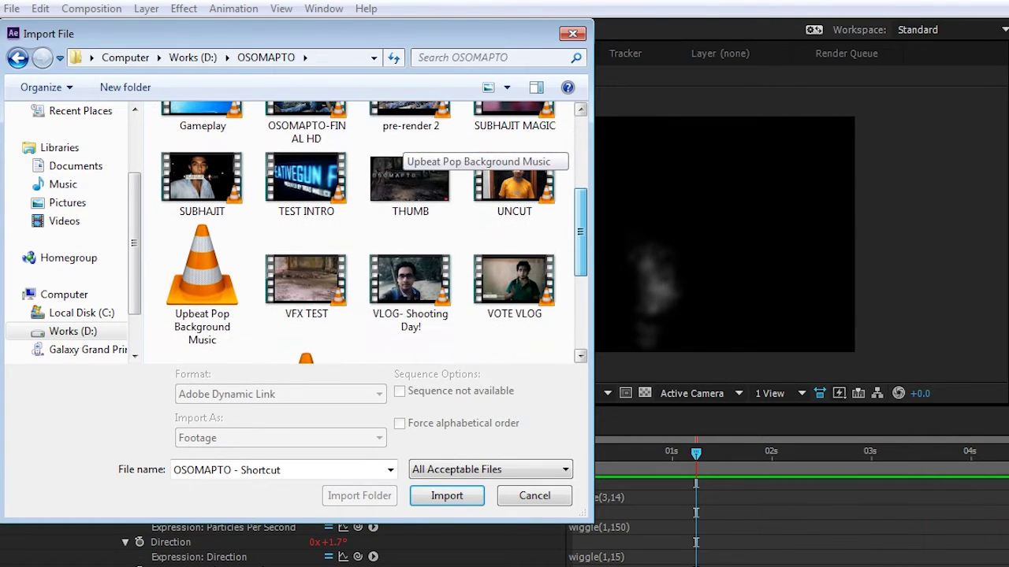
double_click(306, 279)
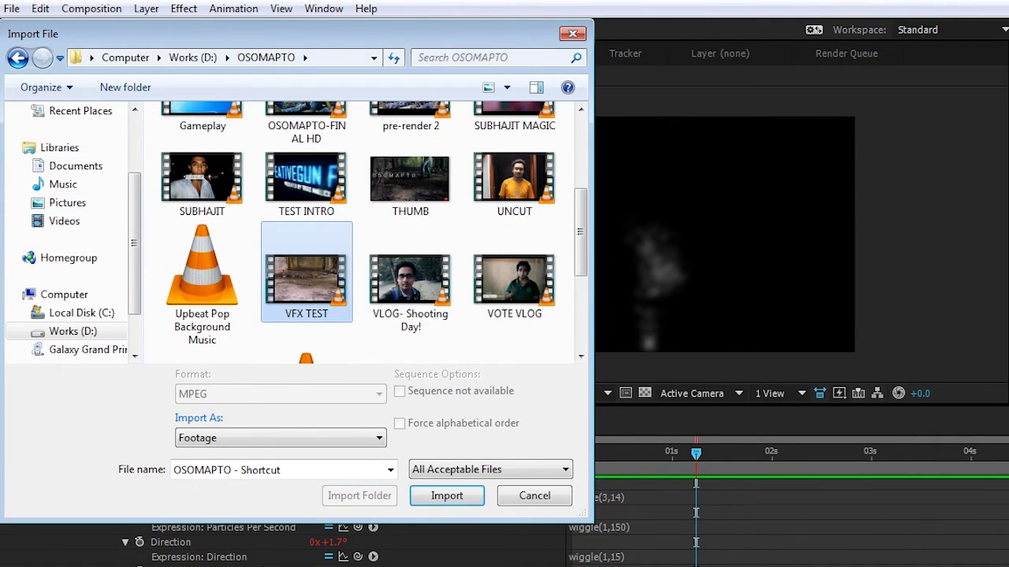
key("Return")
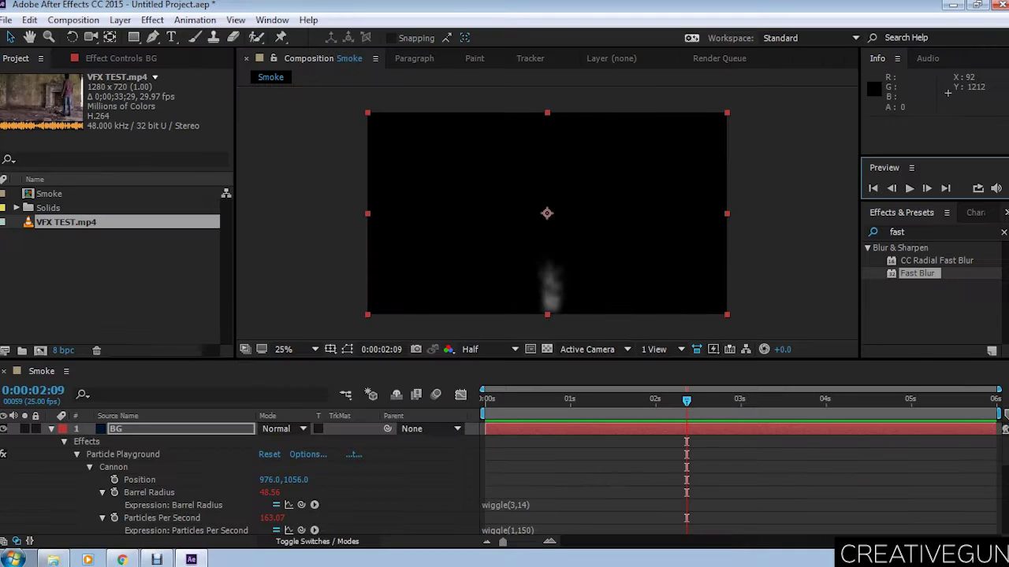
Place VFX TEST.mp4 above the BG layer in the Smoke composition and scale it up to fill the frame, positioned at 948, 540
left_click(51, 429)
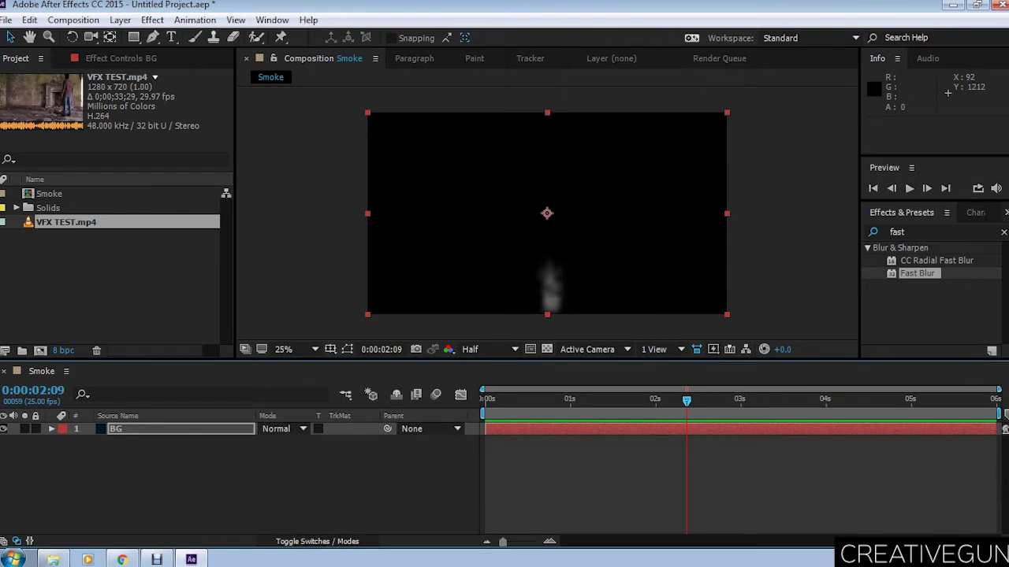
left_click_drag(65, 221, 487, 180)
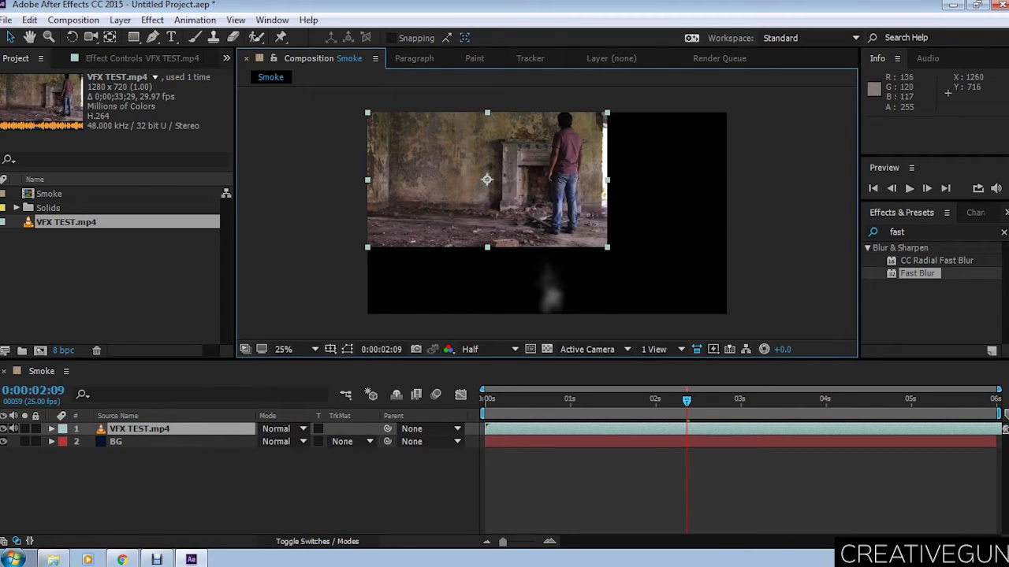
left_click(613, 249)
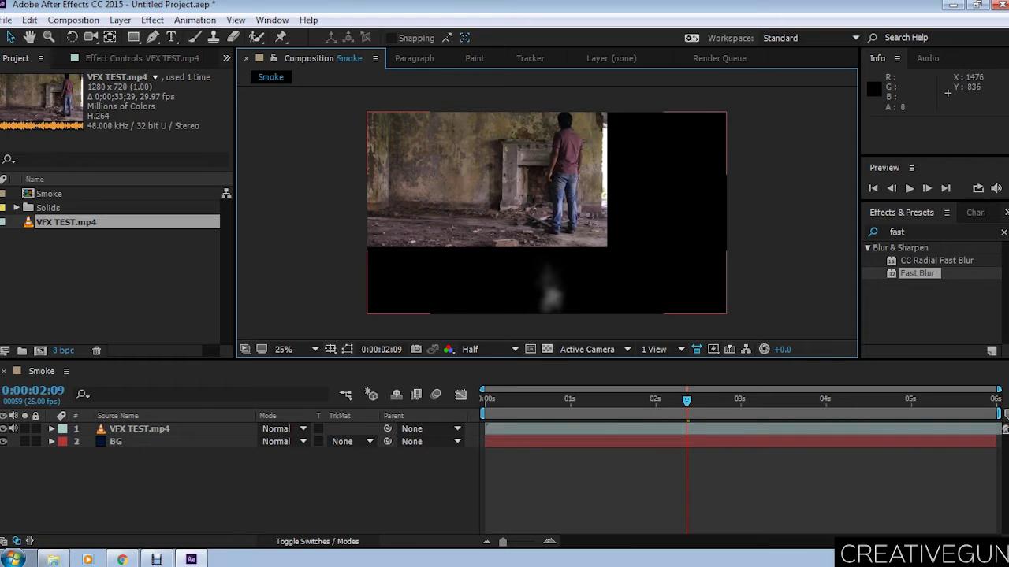
left_click(600, 241)
left_click_drag(606, 246, 673, 284)
left_click_drag(621, 210, 678, 245)
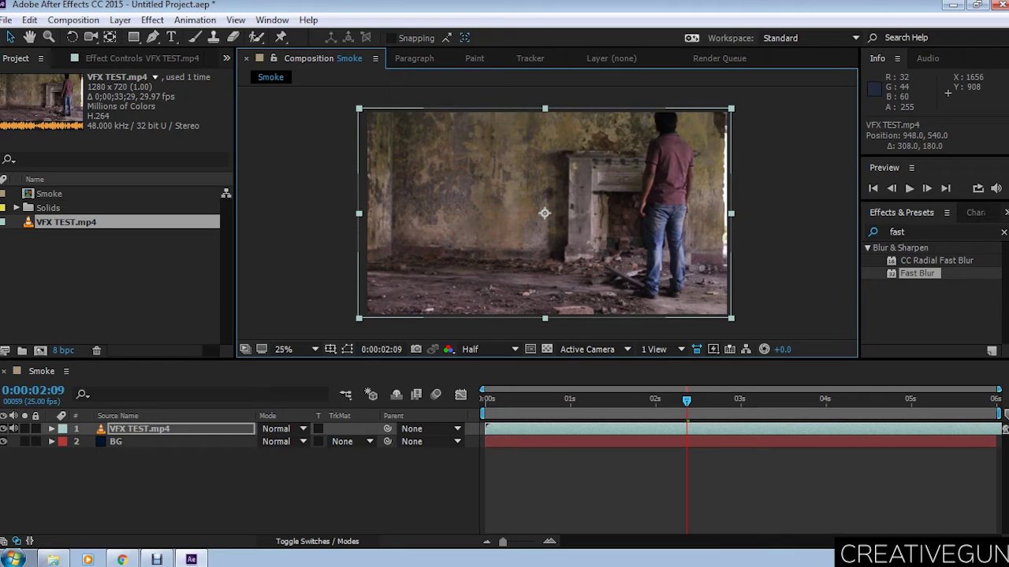
Return to the first frame and shift the VFX TEST.mp4 layer 1 second 23 frames earlier in time
left_click_drag(686, 400, 484, 400)
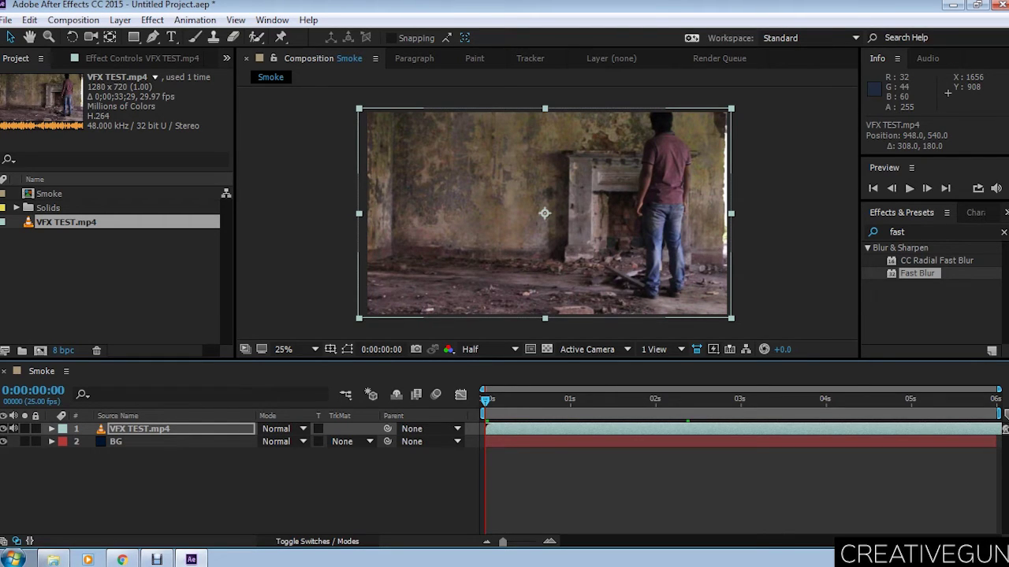
left_click_drag(940, 428, 777, 429)
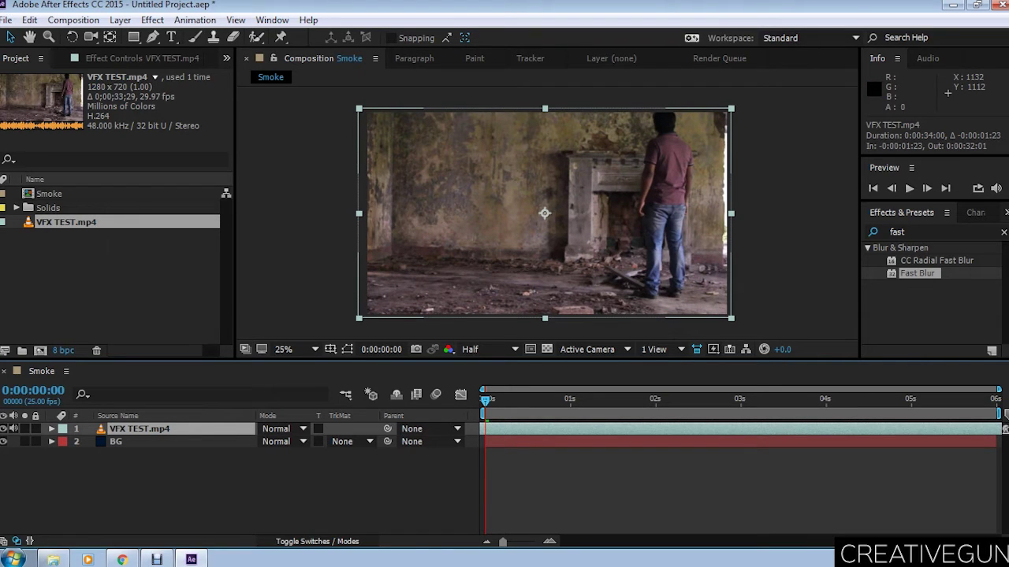
Move the BG layer above VFX TEST.mp4 in the layer stack and preview the composite
left_click(115, 441)
left_click_drag(116, 441, 116, 424)
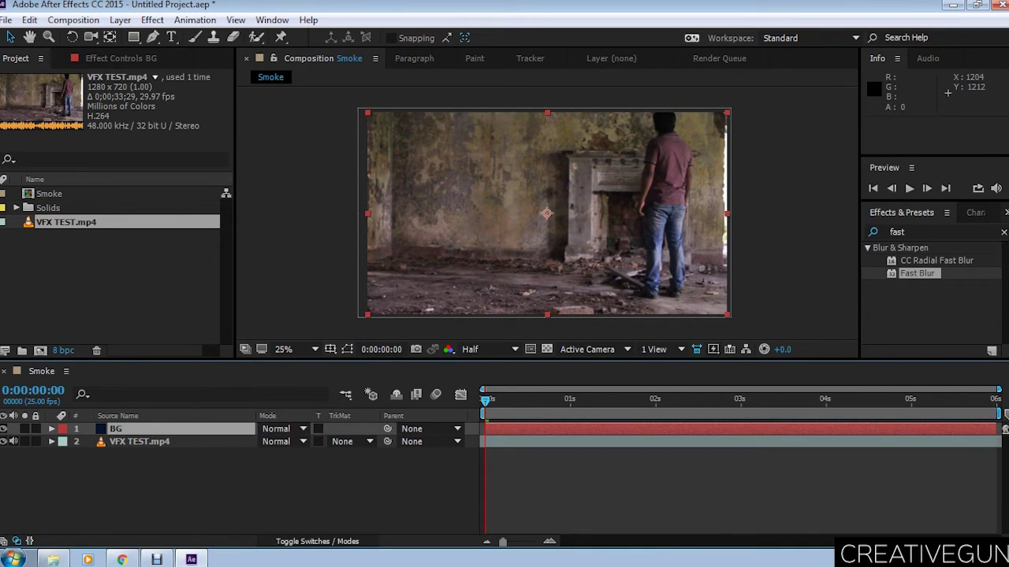
key("space")
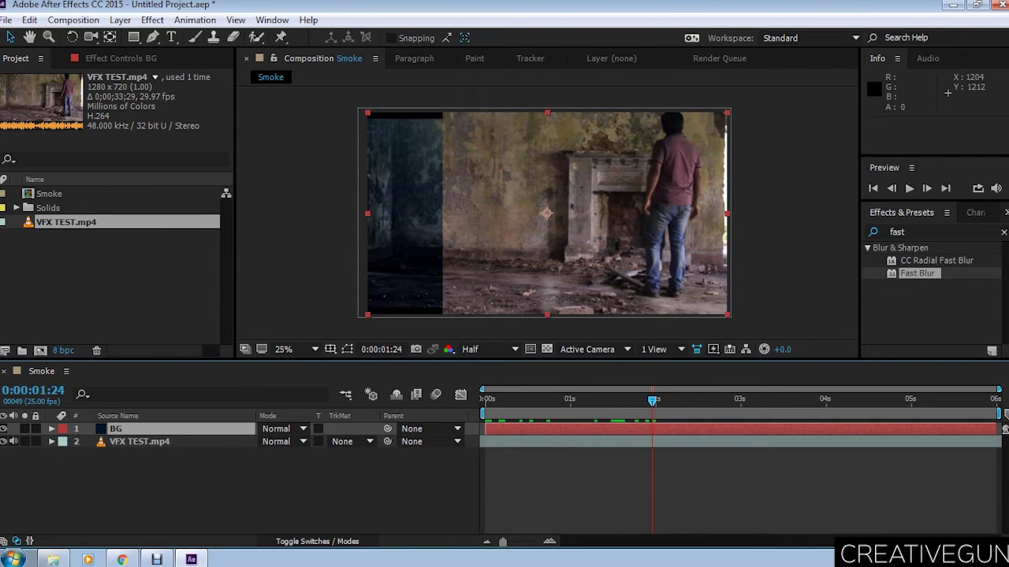
Shift the VFX TEST.mp4 layer in time so it starts at 0:00:00:00 and return to the first frame
left_click_drag(651, 400, 558, 401)
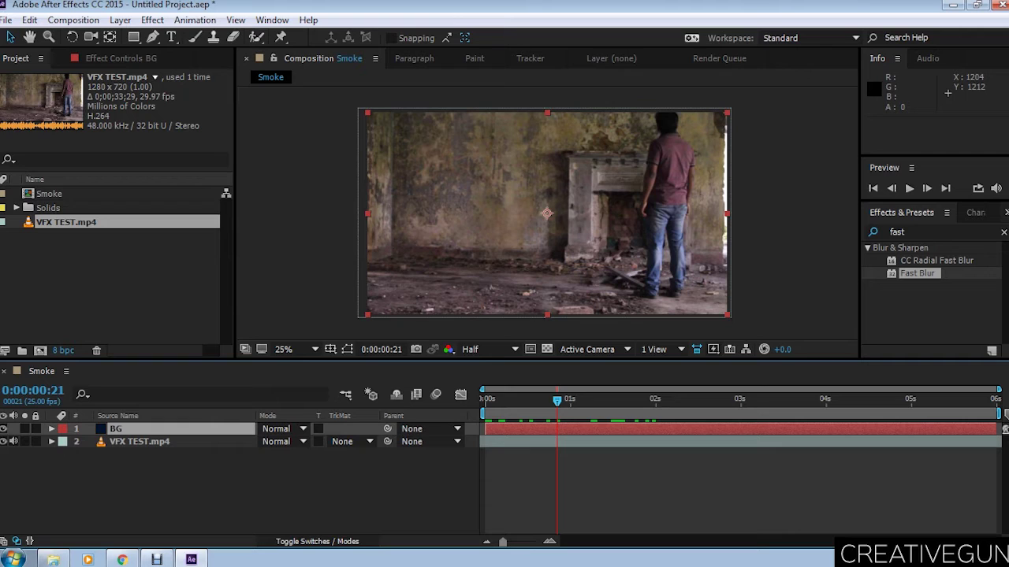
mouse_move(583, 442)
left_mouse_down()
mouse_move(644, 442)
mouse_move(586, 442)
left_mouse_up()
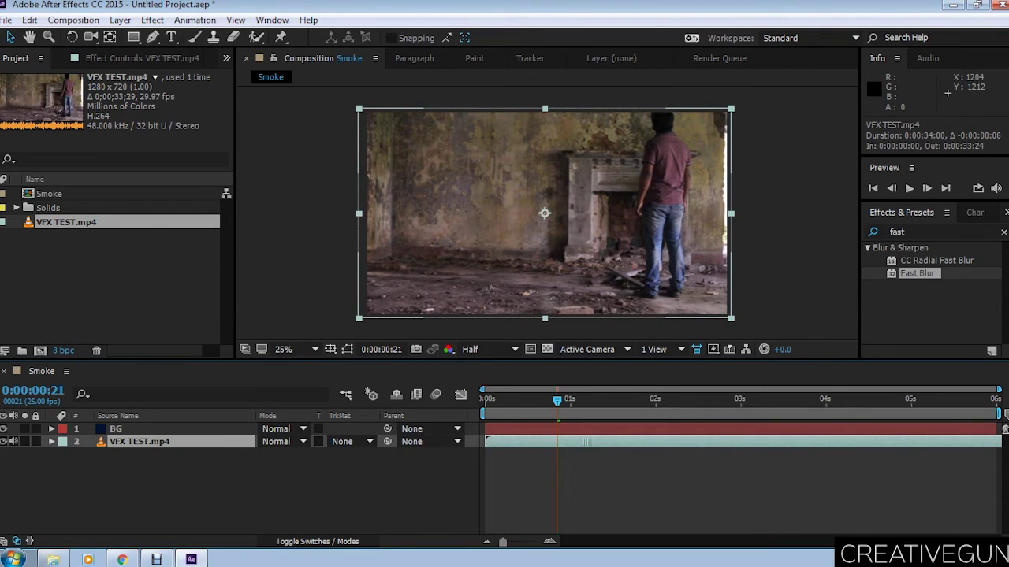
left_click_drag(558, 400, 484, 400)
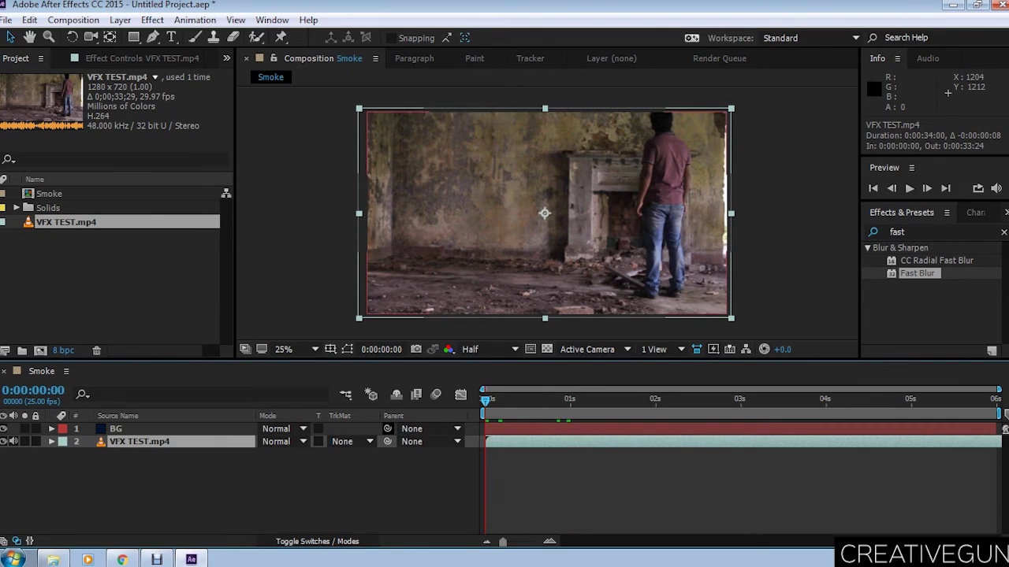
Set the Particle Playground cannon position on the BG layer to 1328, 840, beside the fireplace
left_click(116, 429)
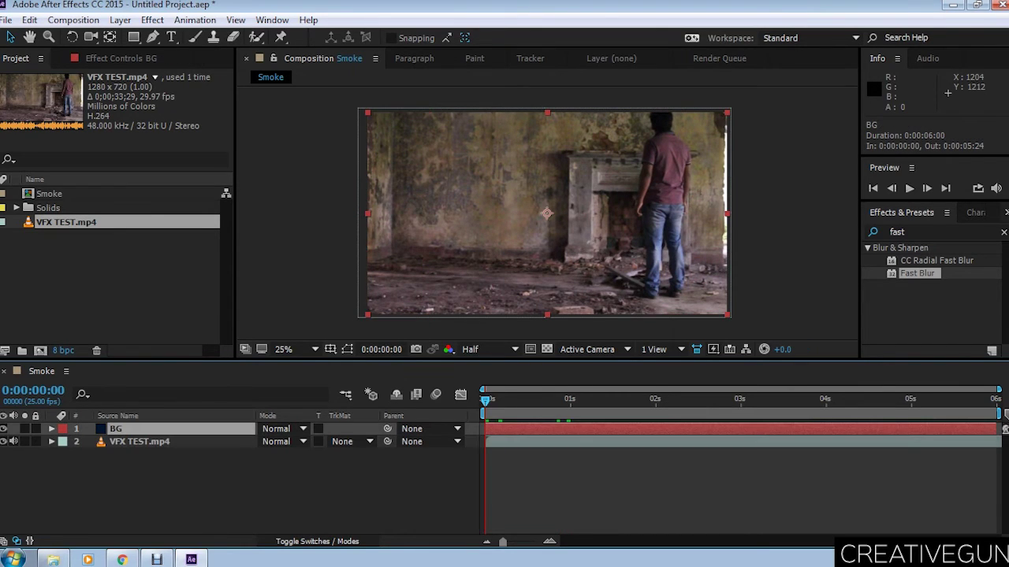
left_click(394, 291)
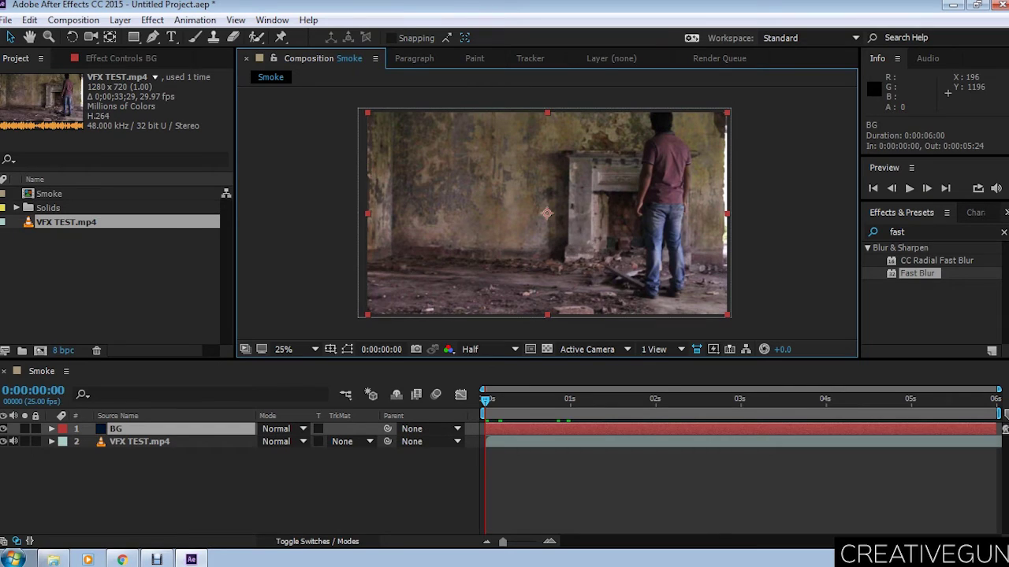
key("F3")
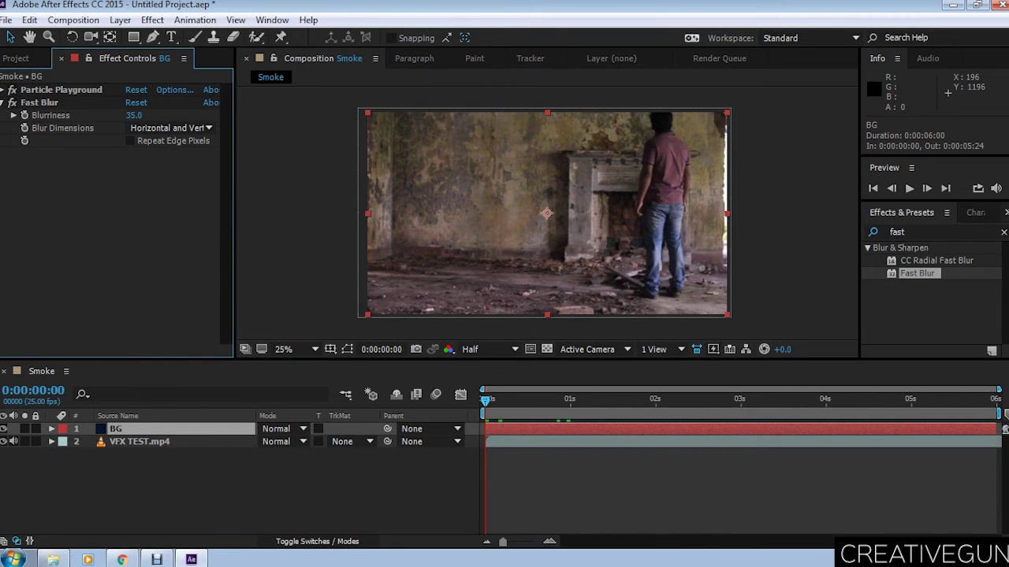
left_click(3, 90)
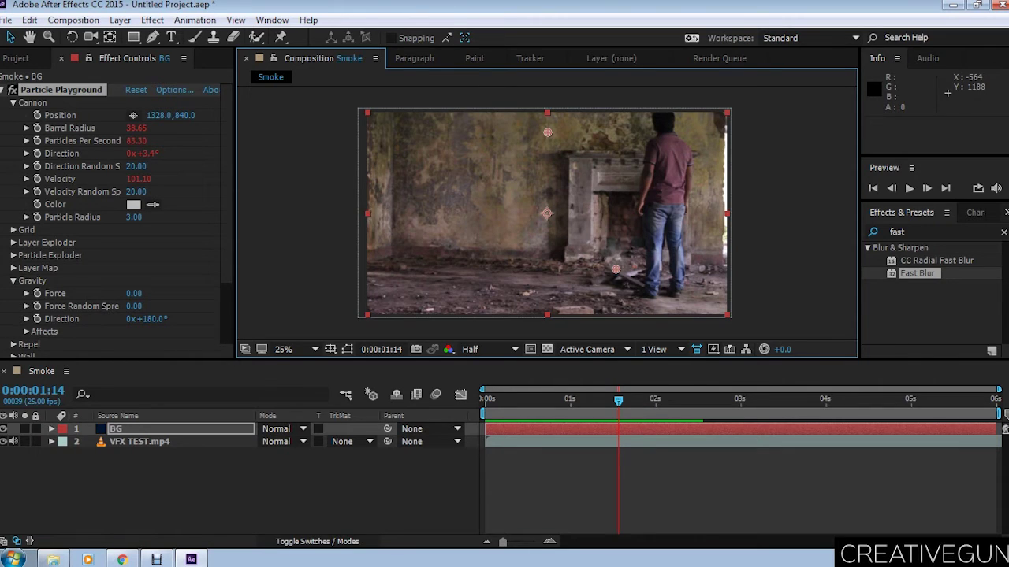
left_click(3, 90)
Find the Mojo effect and apply it to the VFX TEST.mp4 layer
left_click(139, 441)
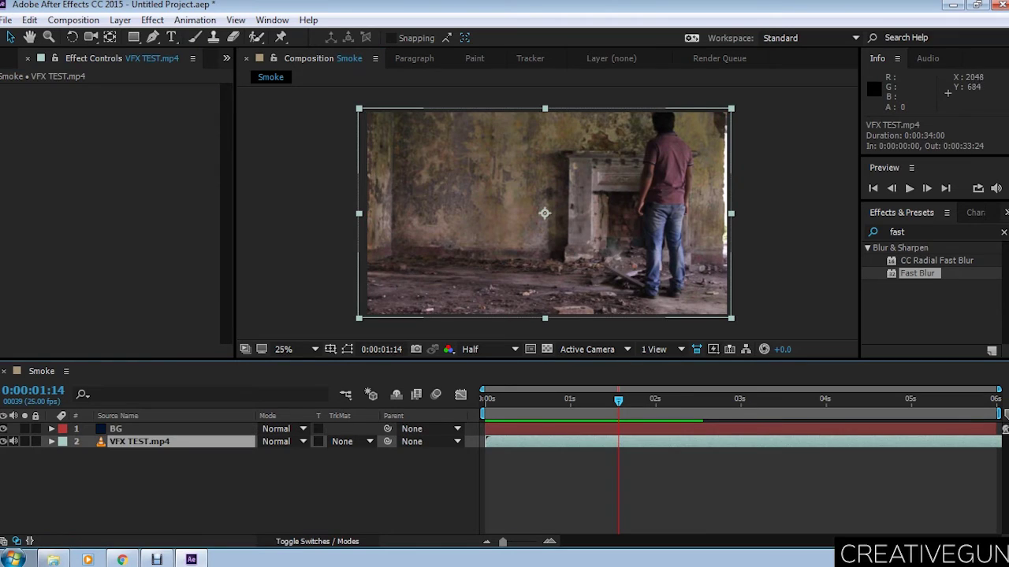
left_click(897, 232)
type("mo")
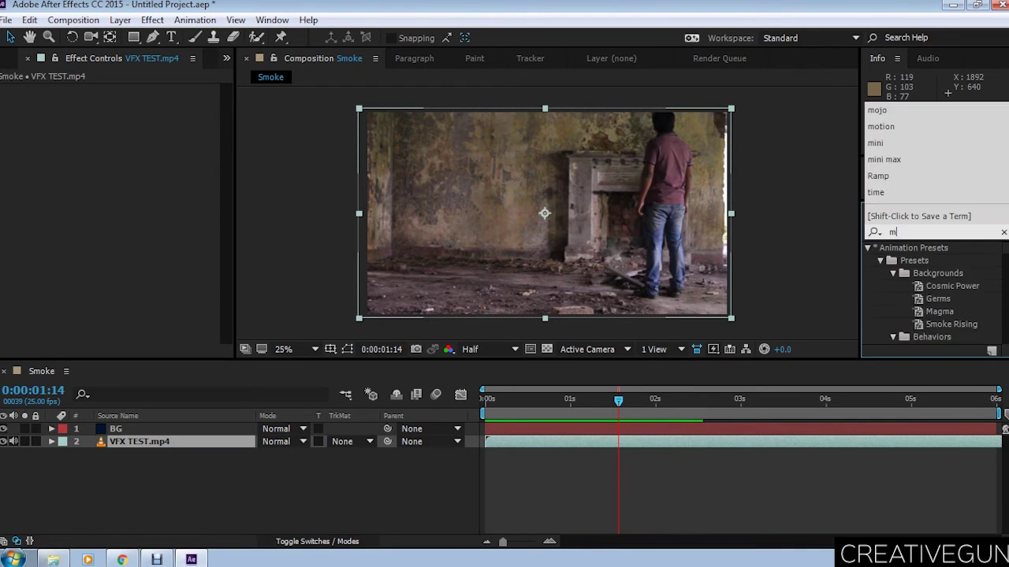
type("jo")
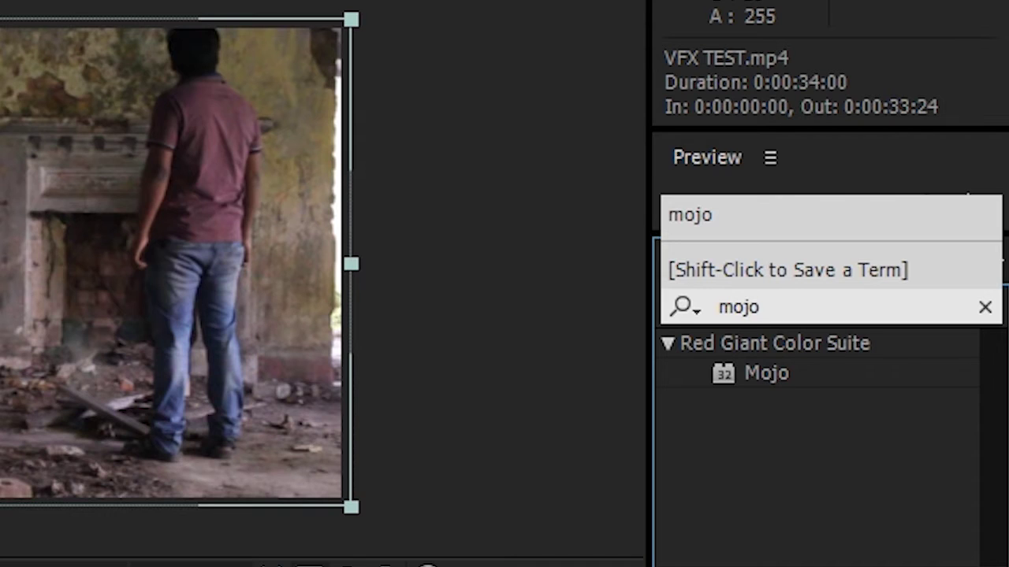
left_click(766, 373)
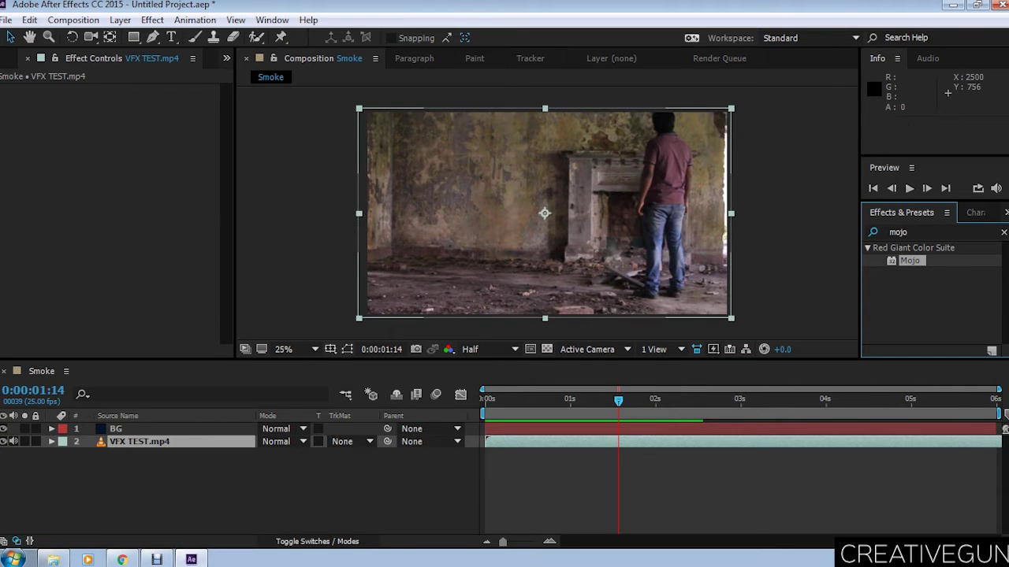
left_click_drag(766, 373, 171, 264)
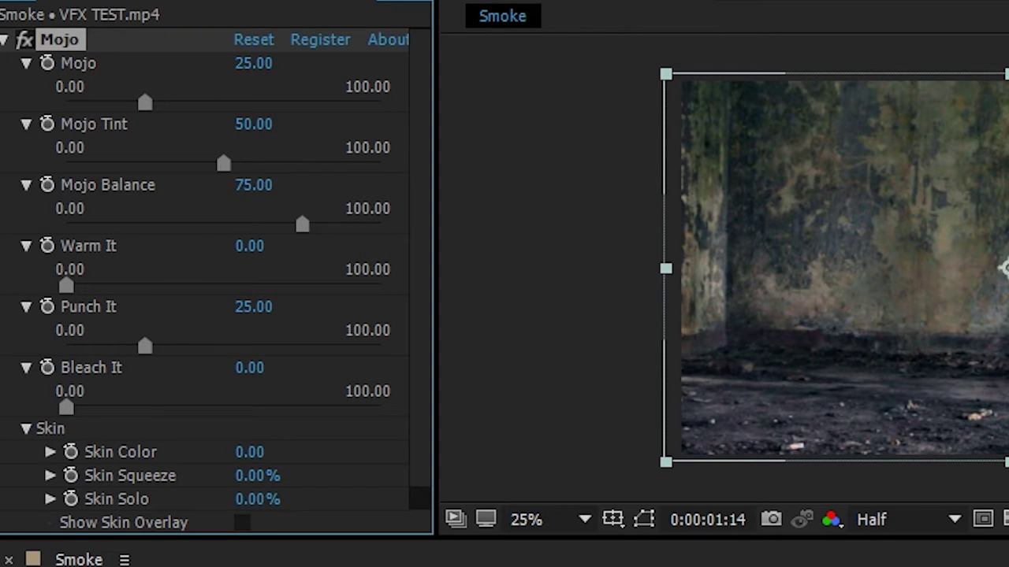
Set Mojo to 40.09 and Mojo Tint to 64.76 on the VFX TEST.mp4 layer
left_click_drag(145, 103, 193, 103)
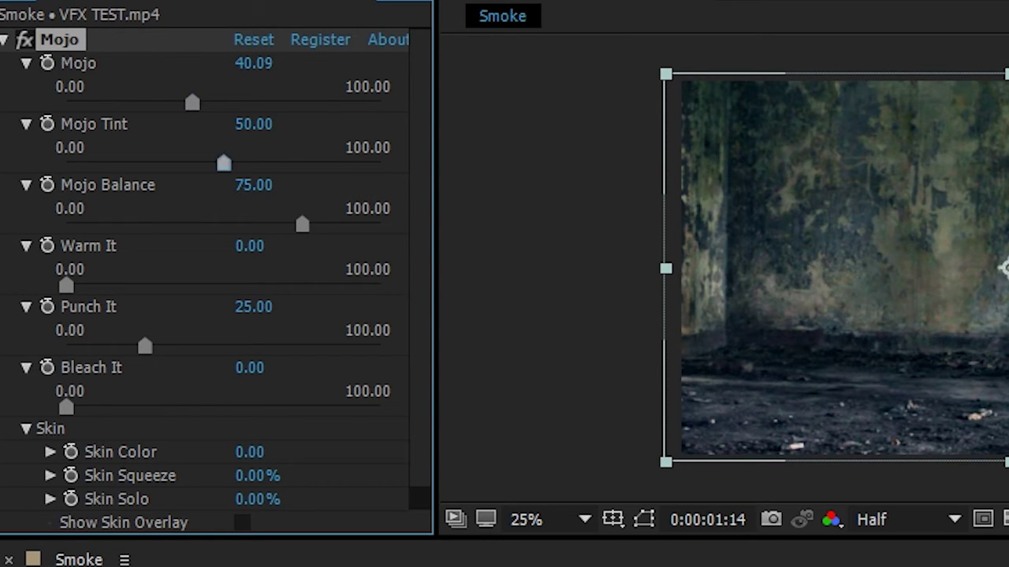
left_click_drag(224, 163, 270, 163)
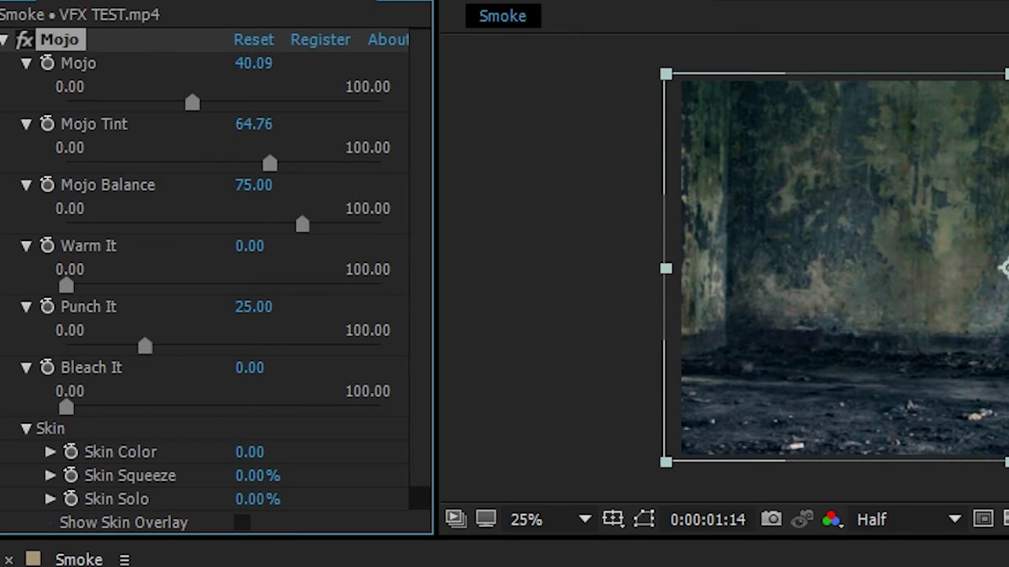
left_click(4, 39)
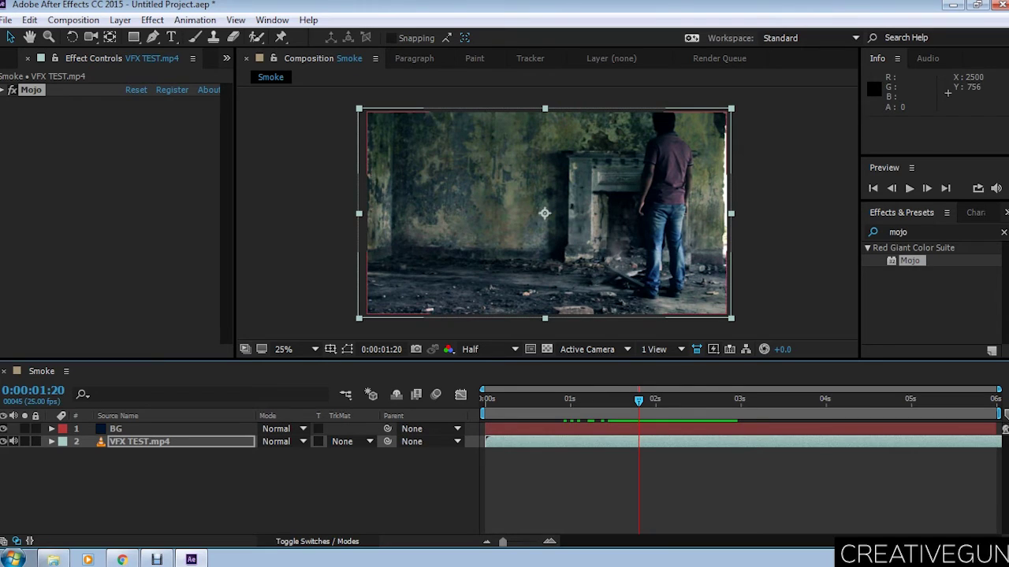
Reduce the Fast Blur blurriness on the BG layer to 22 and preview the smoke
left_click(115, 429)
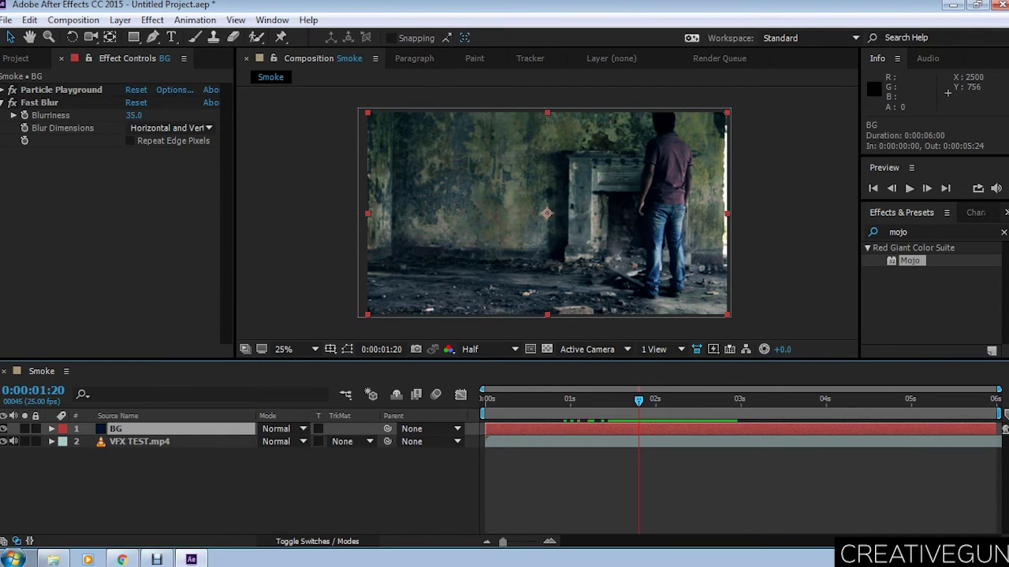
left_click_drag(134, 115, 118, 115)
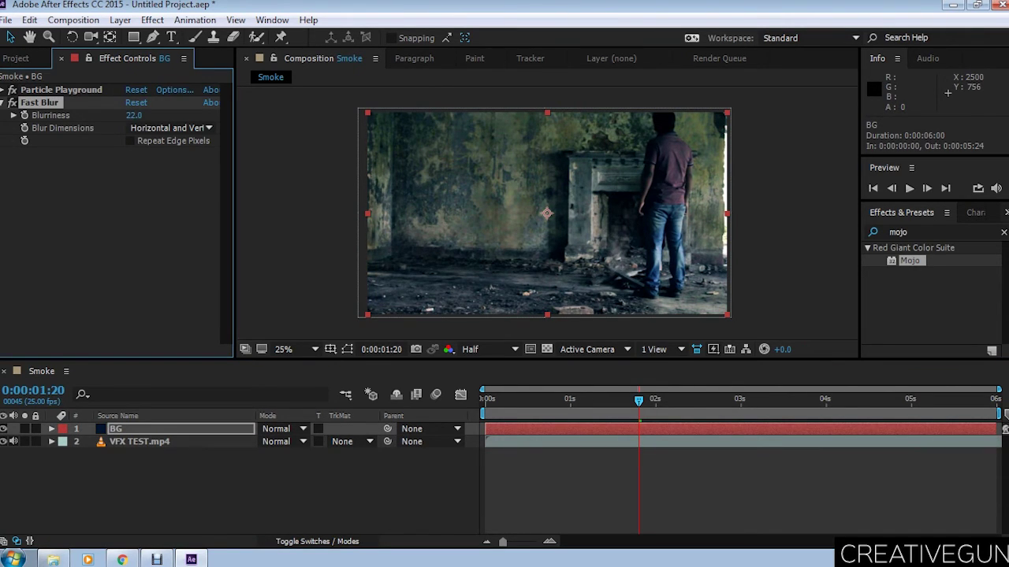
key("space")
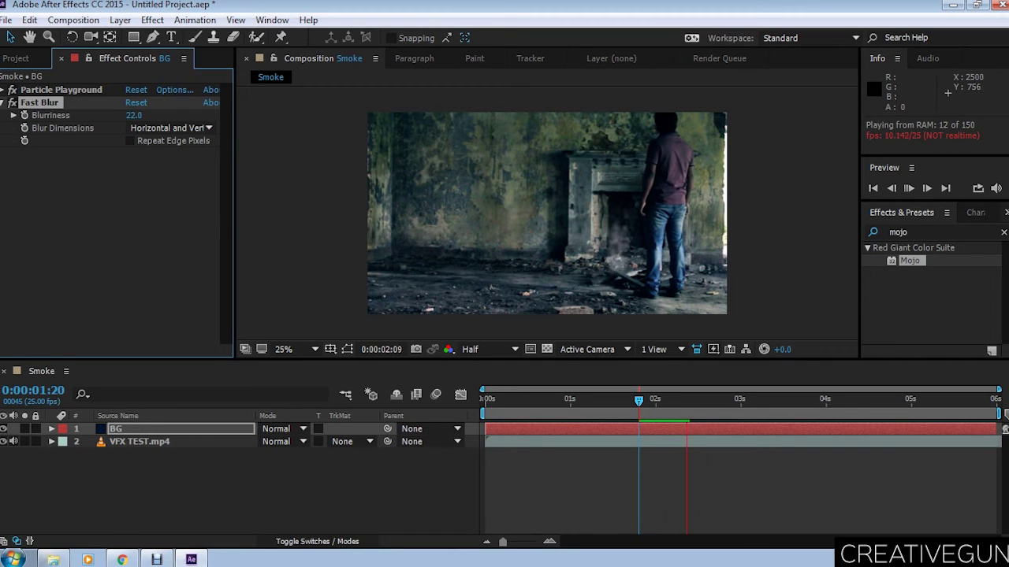
key("space")
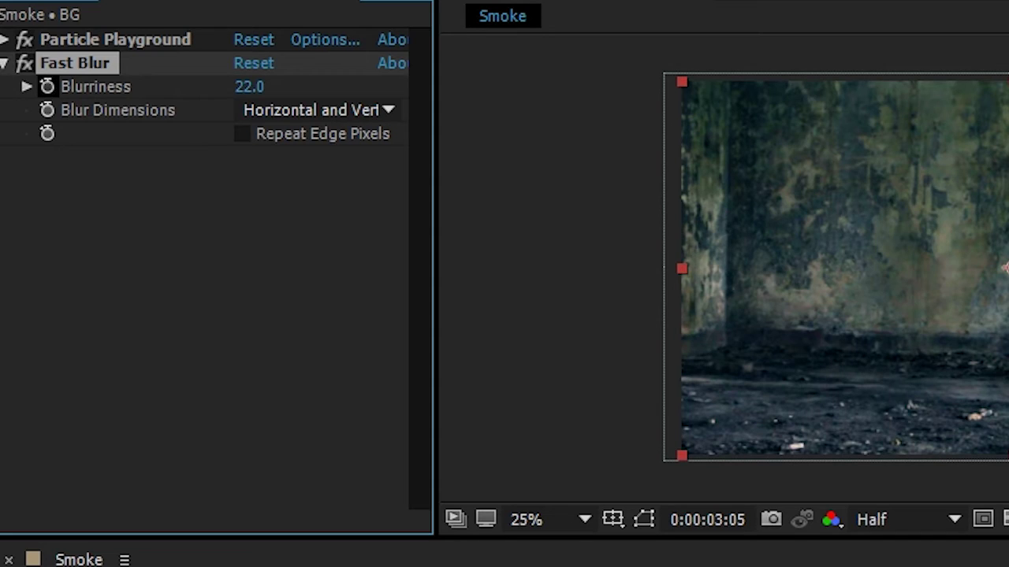
Add the expression wiggle(1,5) to the Fast Blur Blurriness property of the BG layer
left_click(47, 87, "alt")
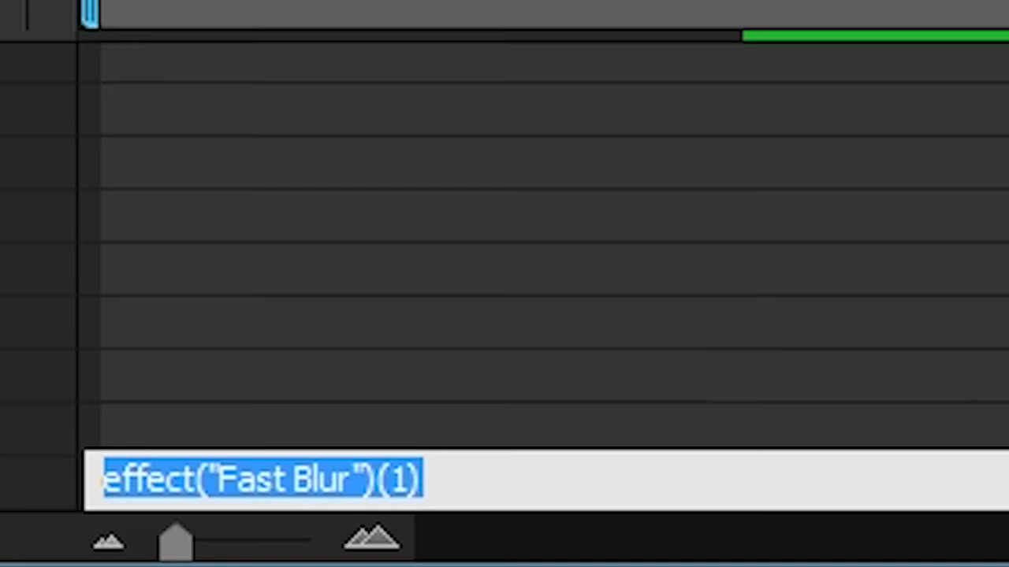
type("wigg")
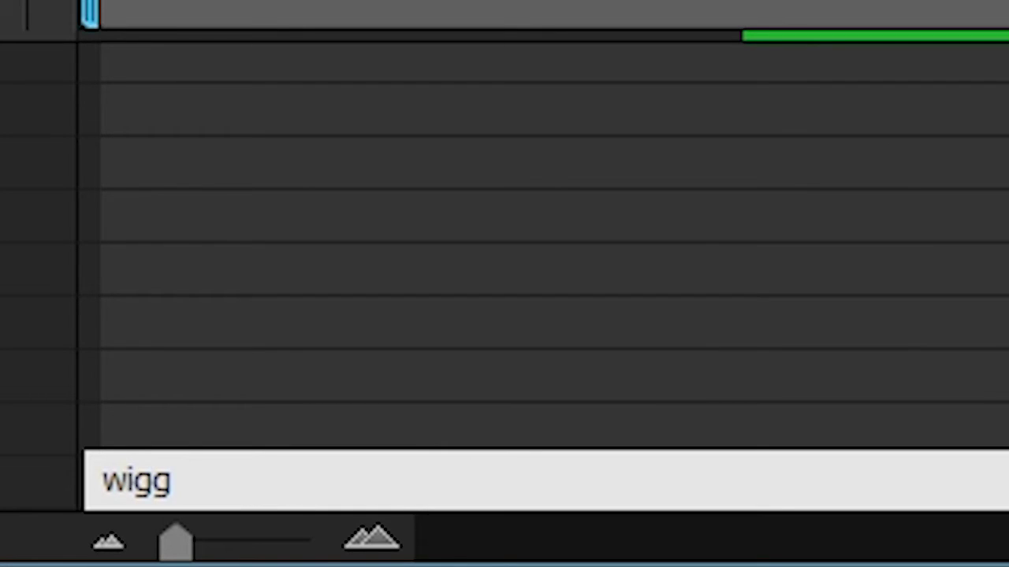
type("le(")
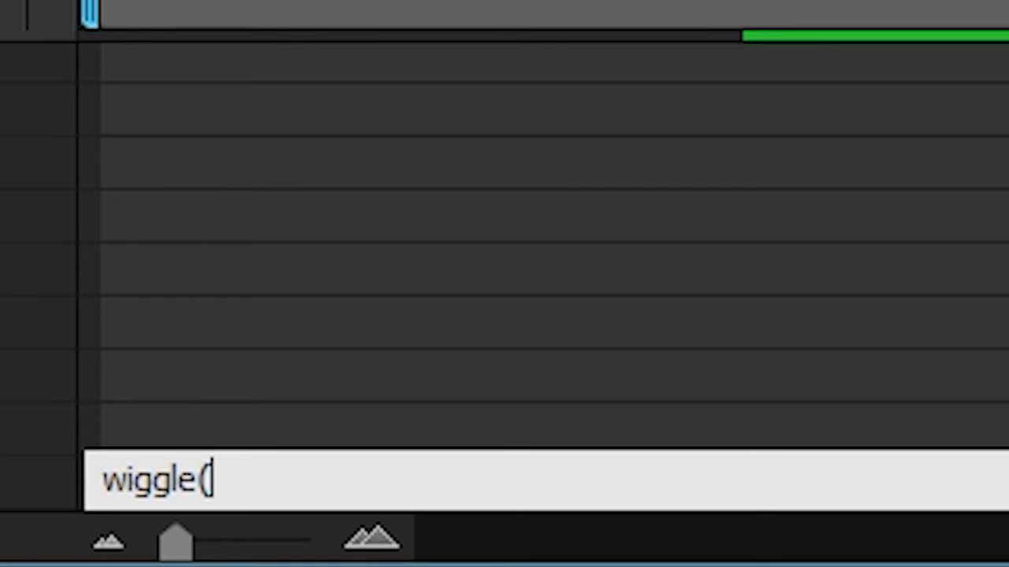
type("1,")
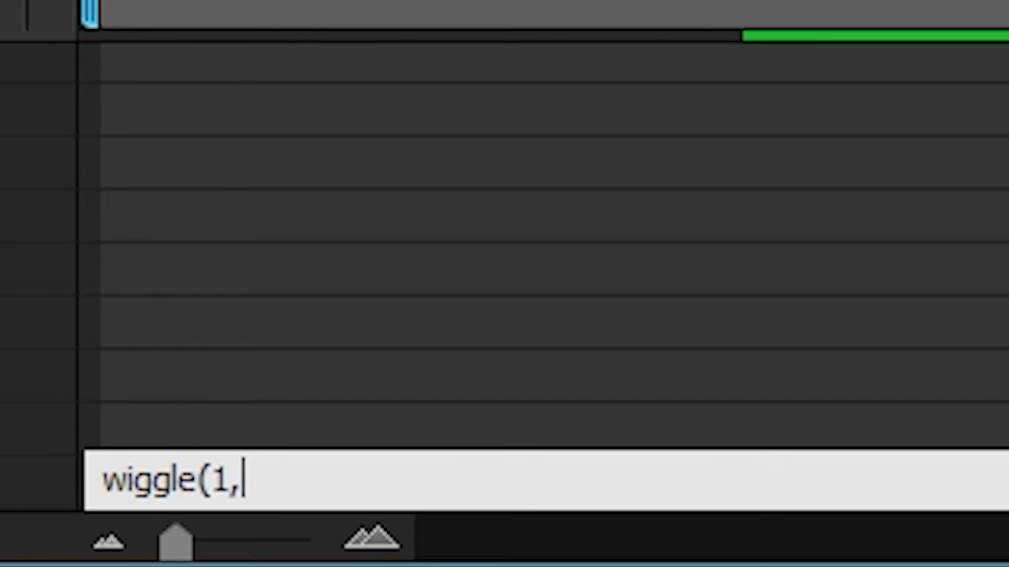
type("5)")
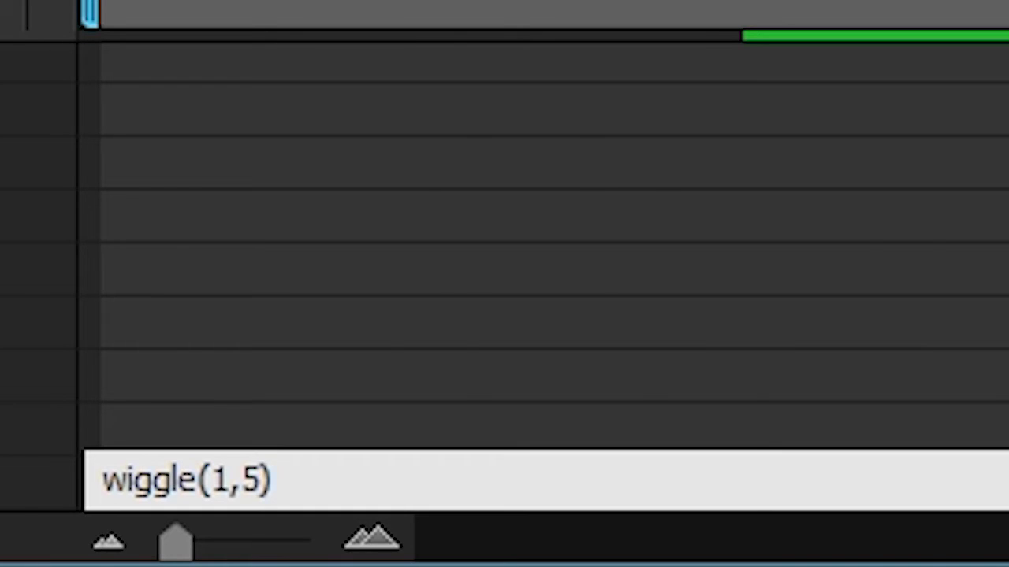
key("KP_Enter")
Play back the composition from the first frame to check the smoke with the wiggling blur
key("space")
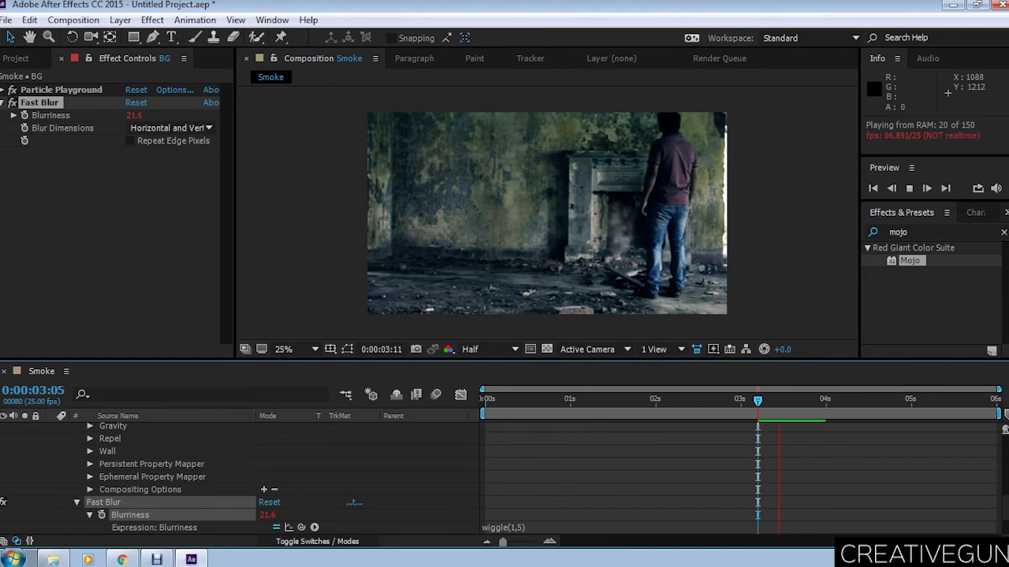
left_click_drag(770, 401, 484, 401)
key("space")
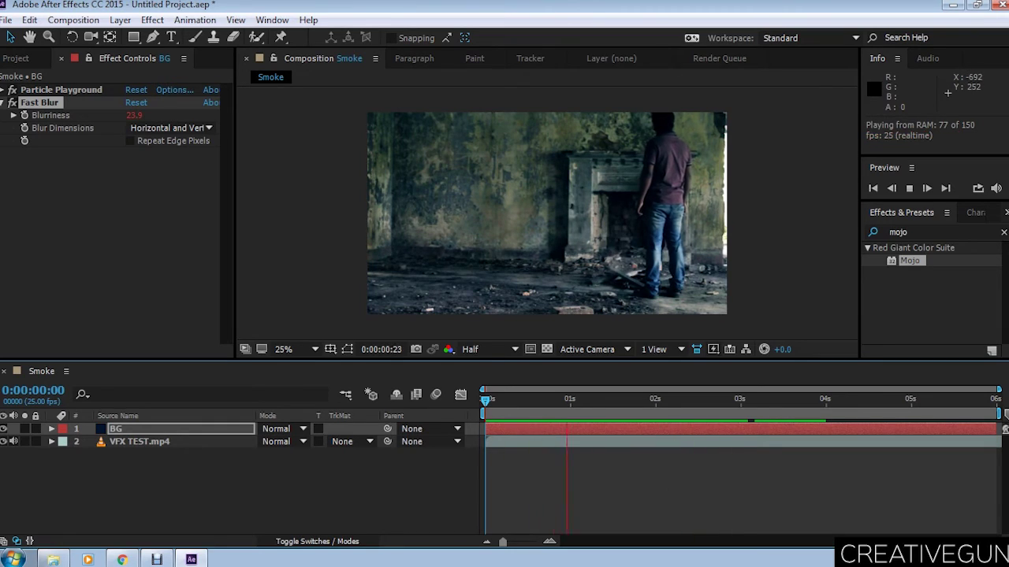
key("space")
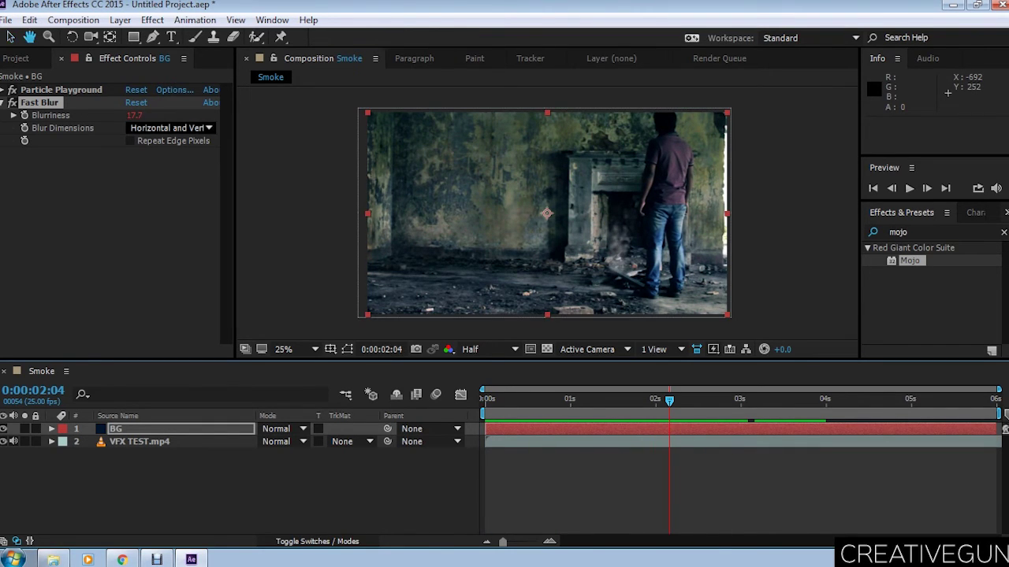
key("space")
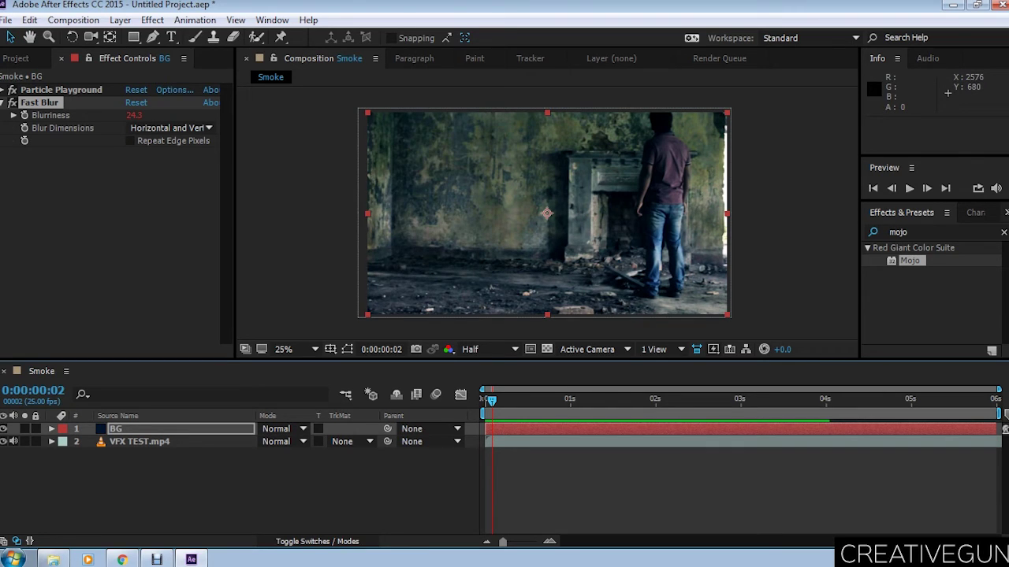
left_click(898, 231)
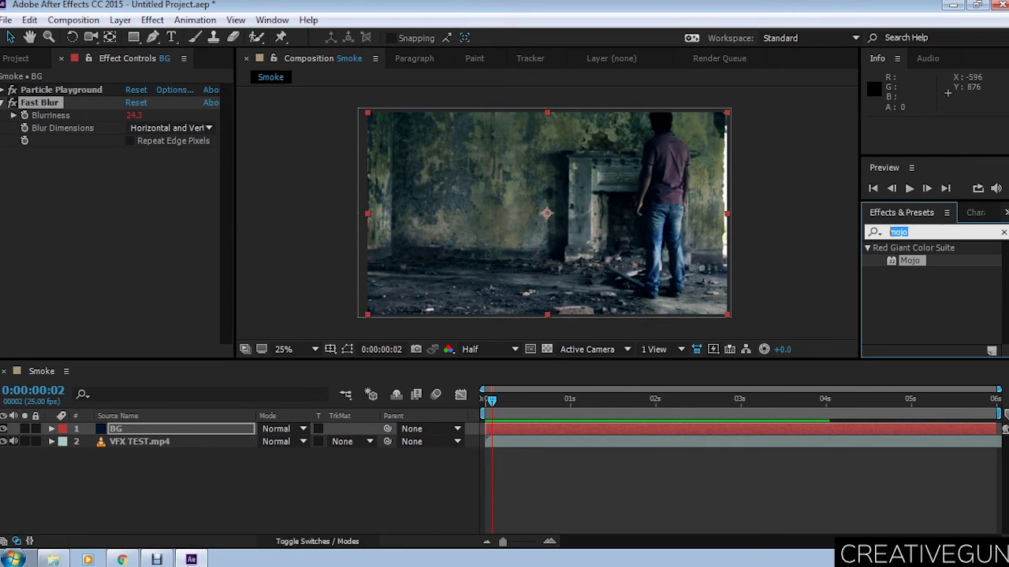
right_click(107, 183)
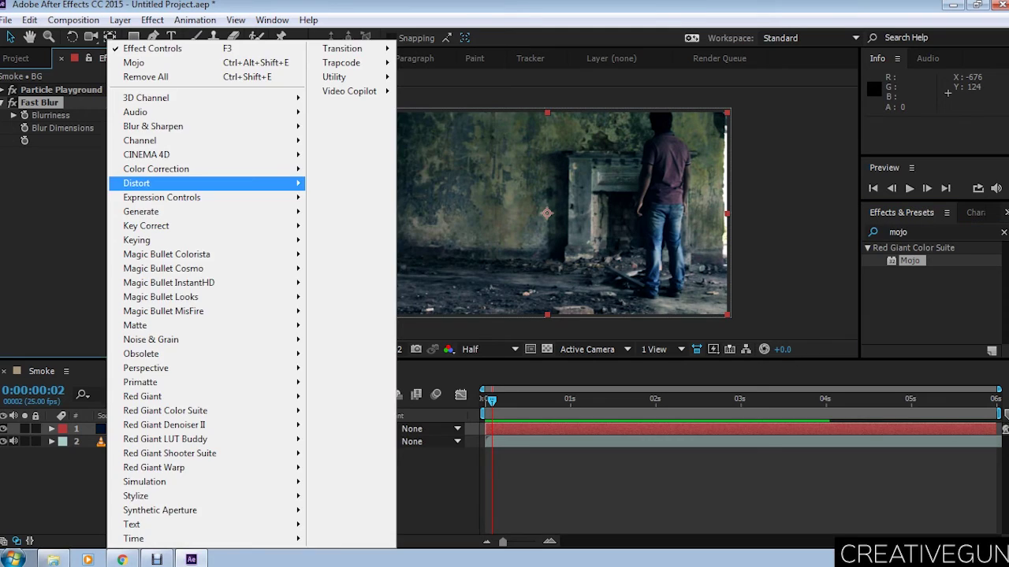
mouse_move(136, 183)
key("Escape")
Add a new adjustment layer above the BG layer in the Smoke composition
right_click(163, 493)
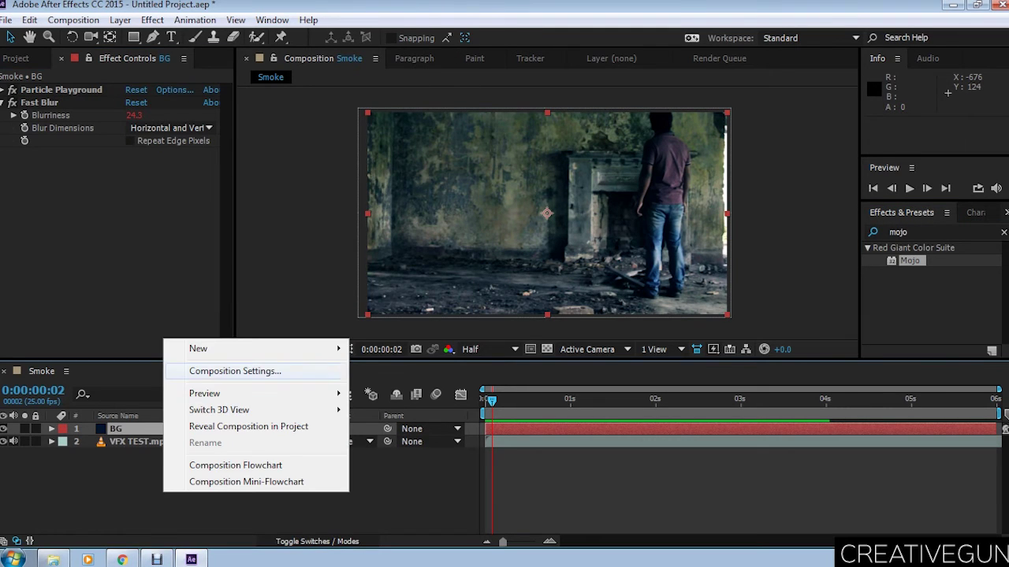
mouse_move(260, 349)
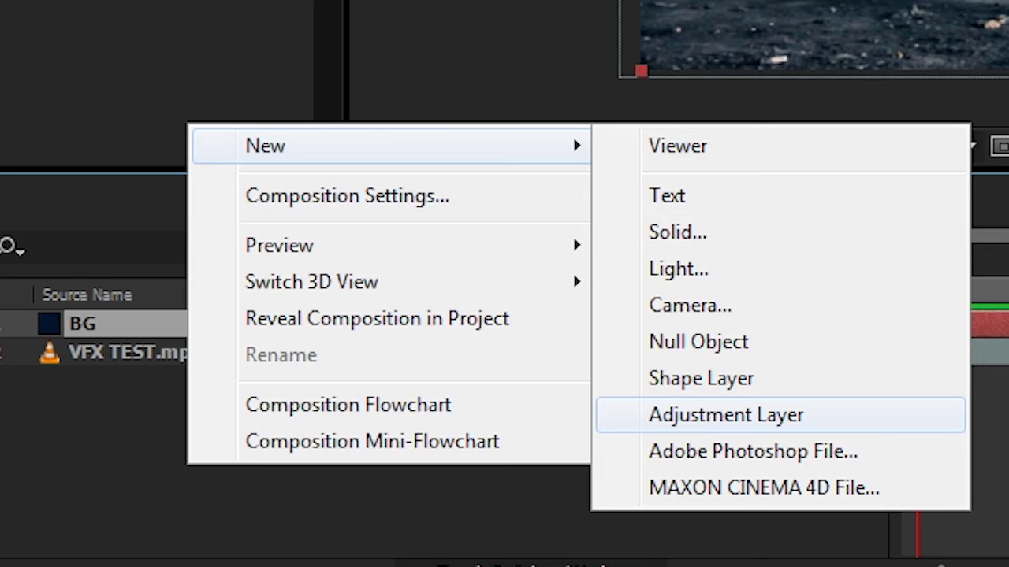
left_click(725, 415)
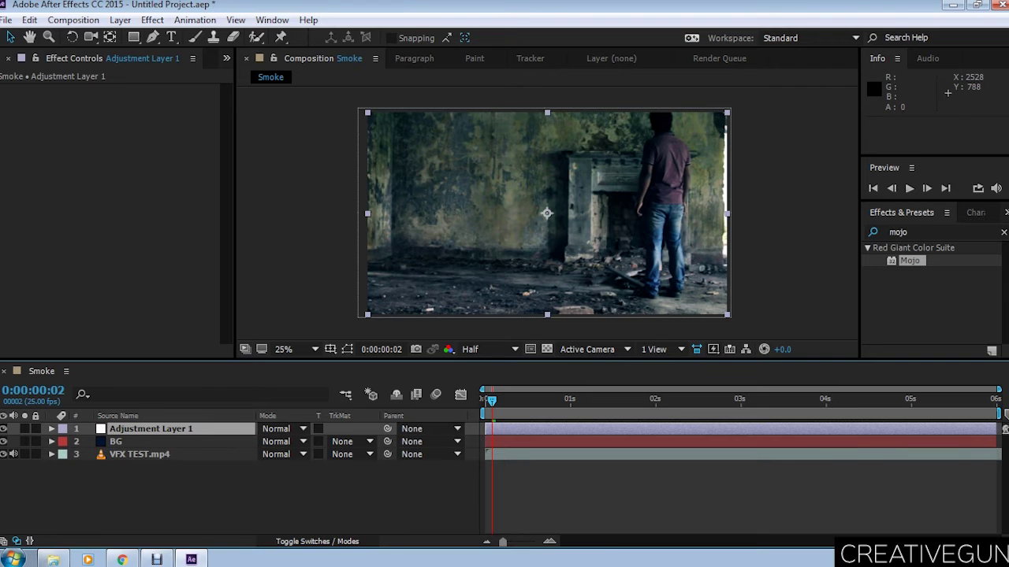
Apply the Curves color correction effect to Adjustment Layer 1
left_click(898, 232)
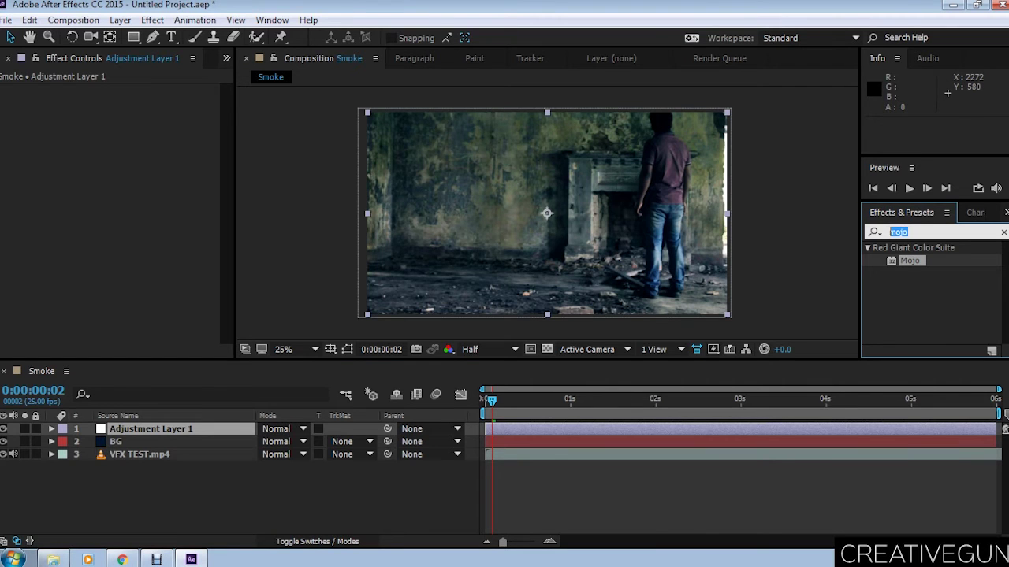
type("curves")
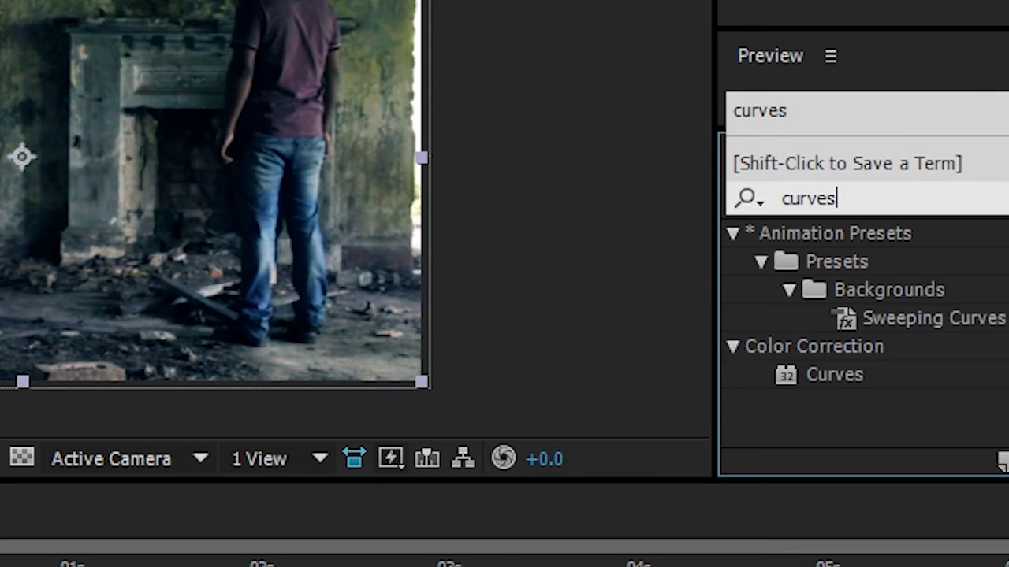
left_click_drag(834, 374, 278, 220)
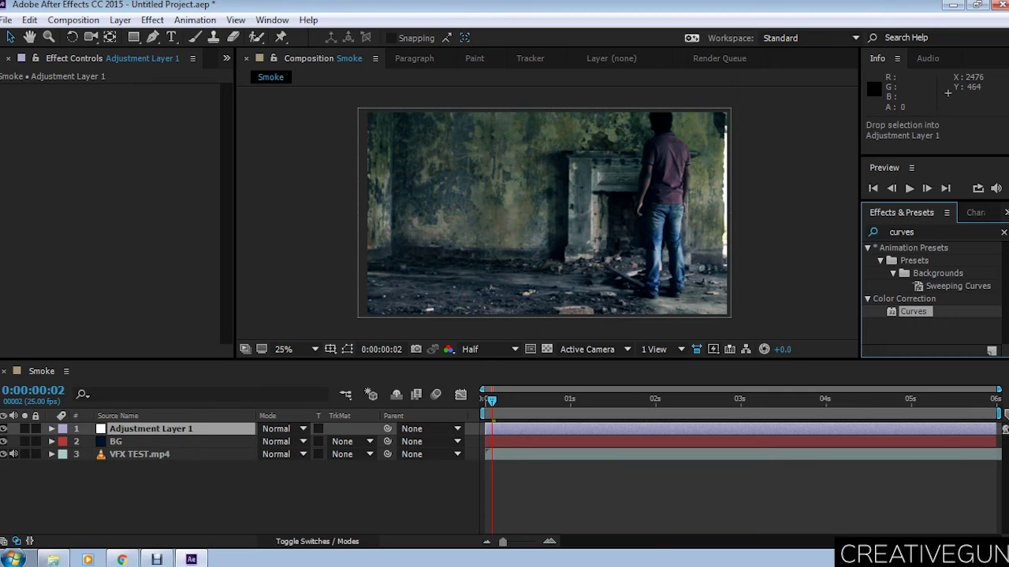
key("F2")
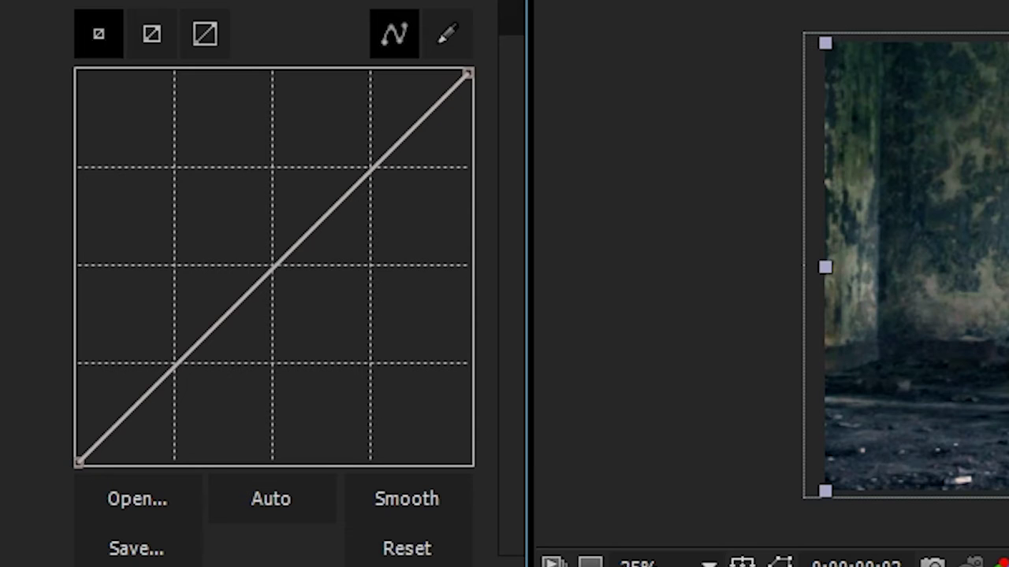
Grade Adjustment Layer 1 by lowering the RGB curve's midtones, bending the red curve into an S and slightly raising the green curve's shadows
left_click_drag(122, 208, 130, 216)
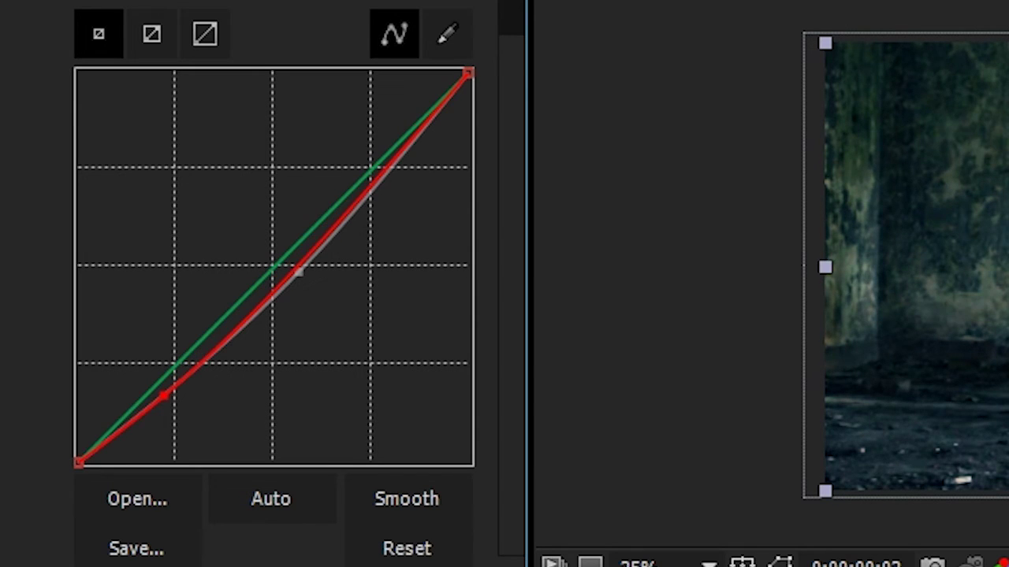
left_click_drag(370, 186, 344, 179)
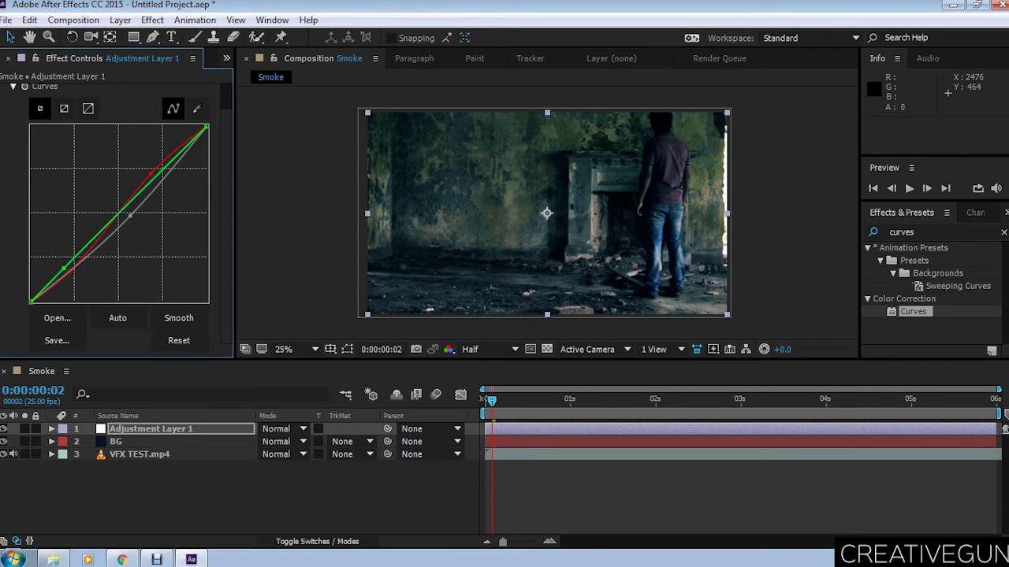
left_click_drag(175, 367, 149, 385)
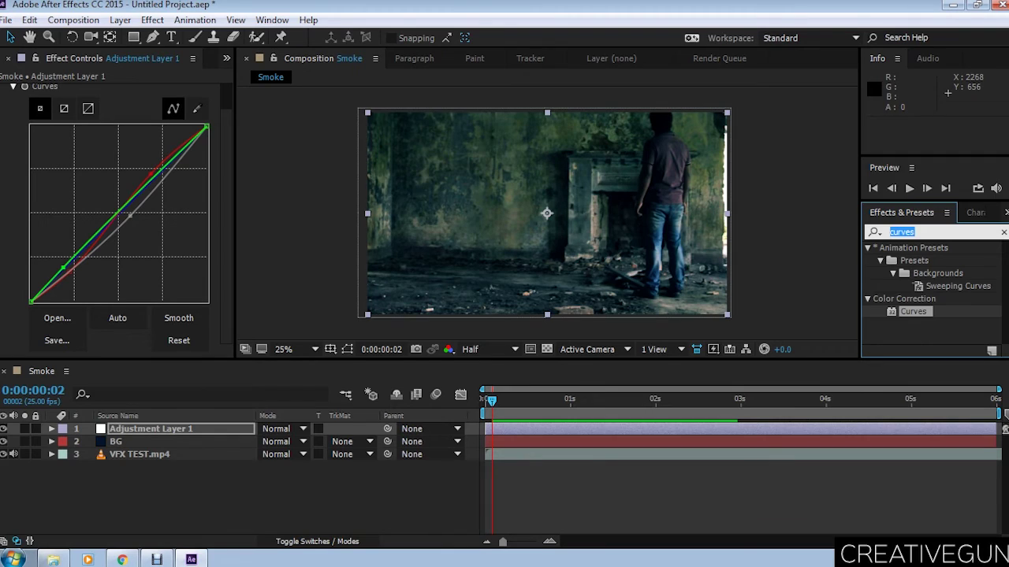
Add the Brightness & Contrast effect to Adjustment Layer 1, placed before Curves
type("br")
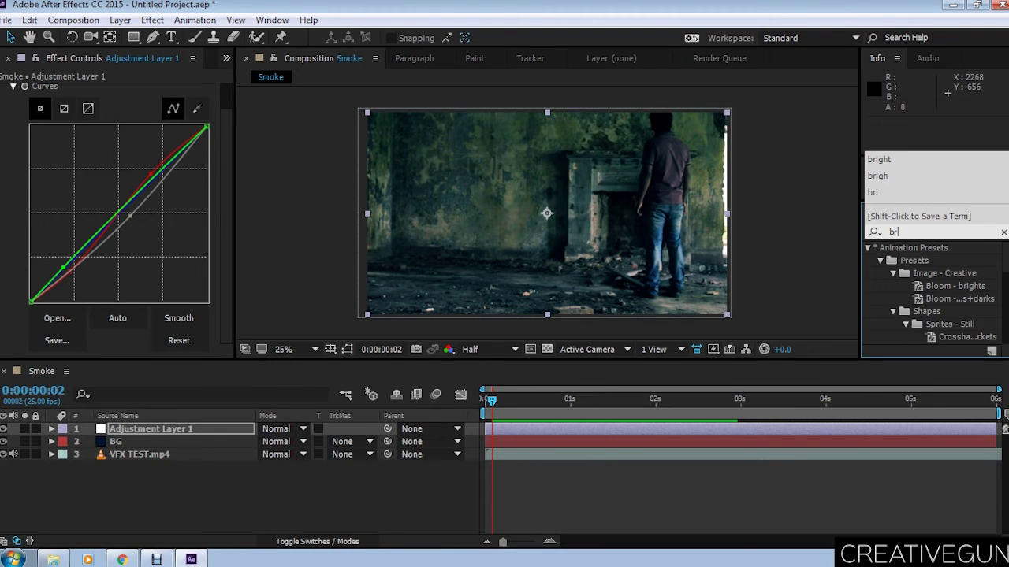
type("ight")
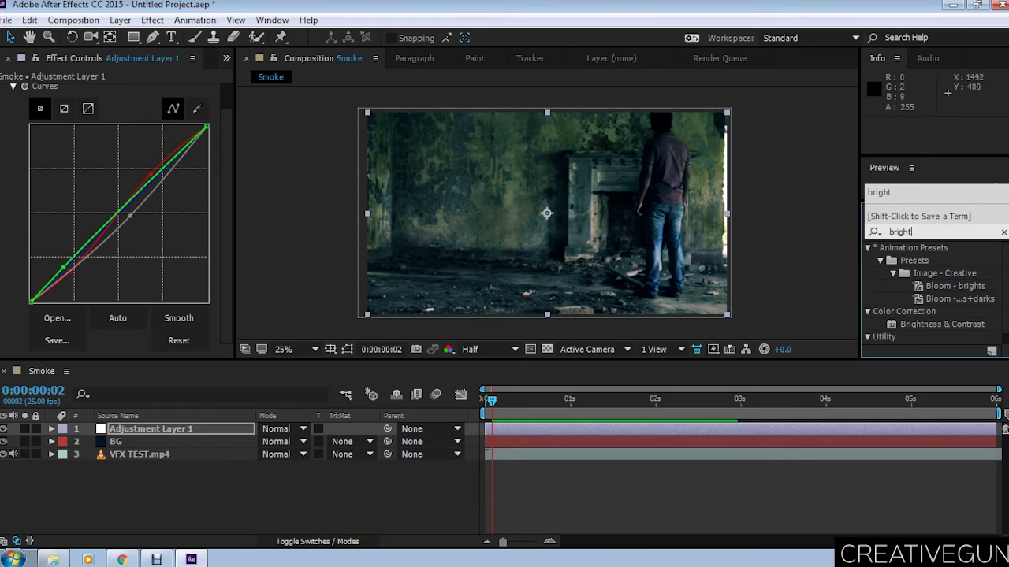
left_click(942, 324)
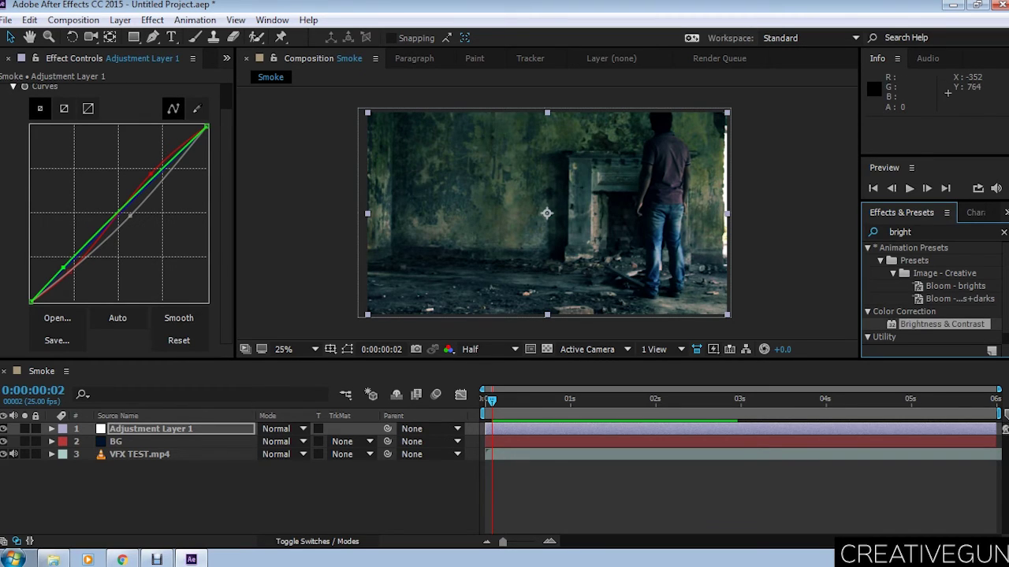
scroll(116, 218, "up", 1)
left_click(3, 90)
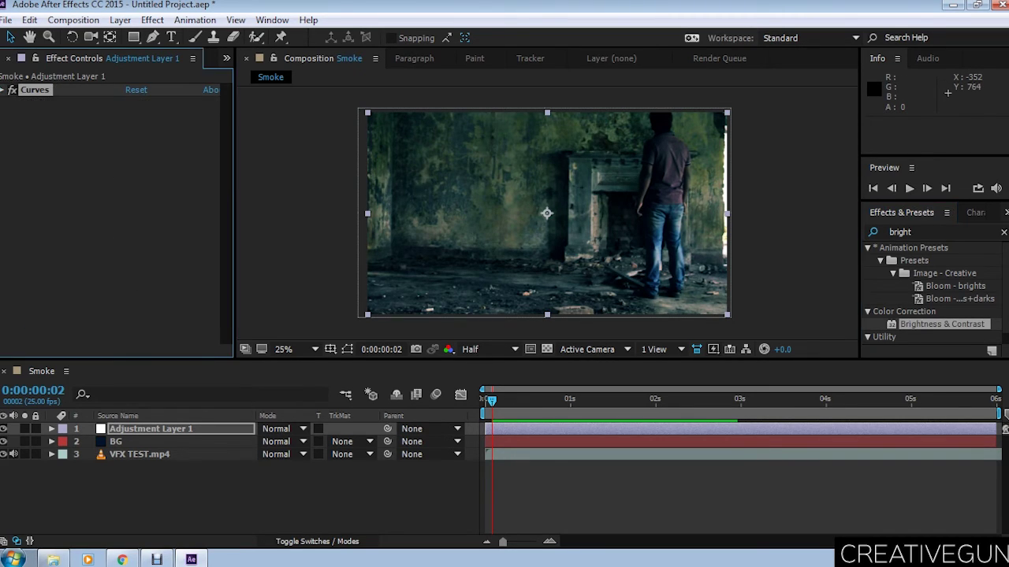
left_click_drag(942, 323, 110, 95)
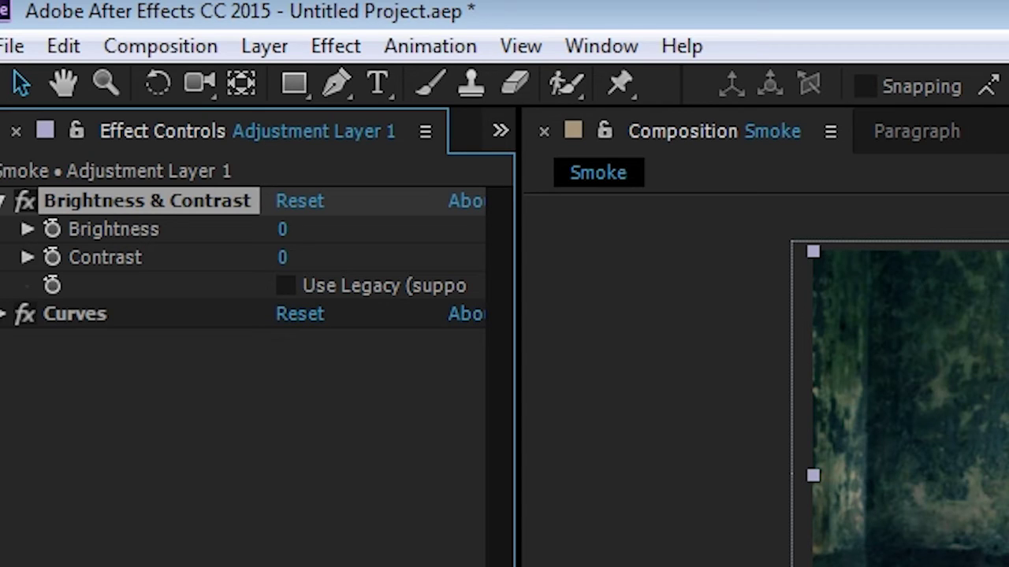
Set the adjustment layer's Contrast to 93 and Brightness to -45
left_click_drag(282, 257, 355, 257)
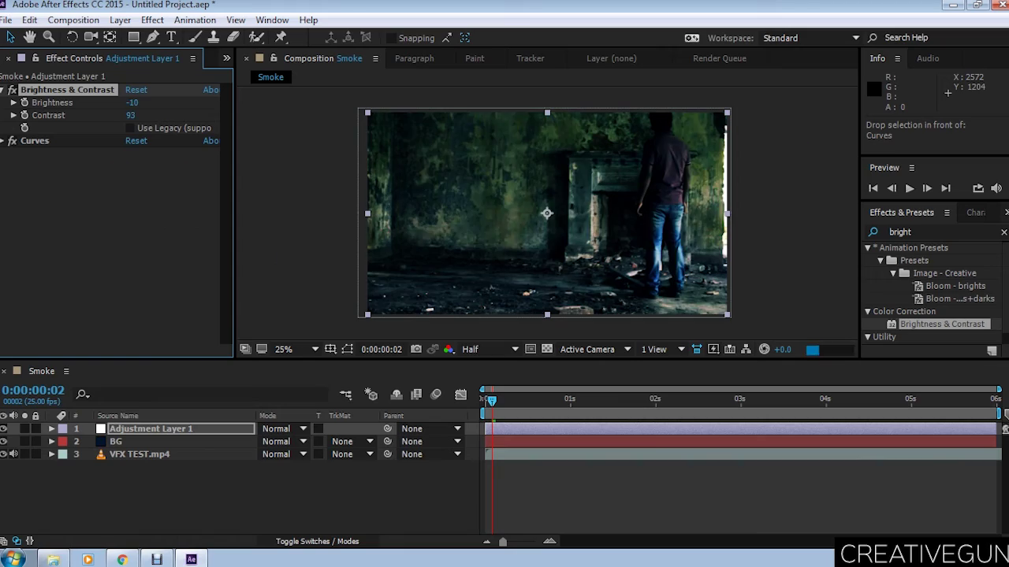
left_click_drag(283, 228, 206, 228)
left_click(460, 283)
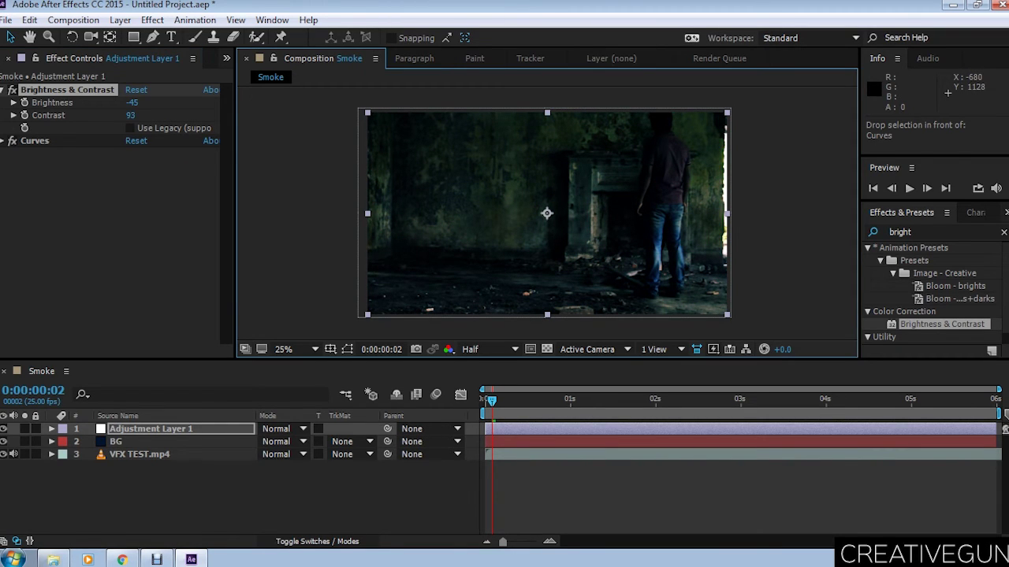
Shift the VFX TEST.mp4 footage slightly to the right in the frame and preview the darkened composition
left_click(139, 454)
left_click_drag(463, 193, 468, 193)
key("space")
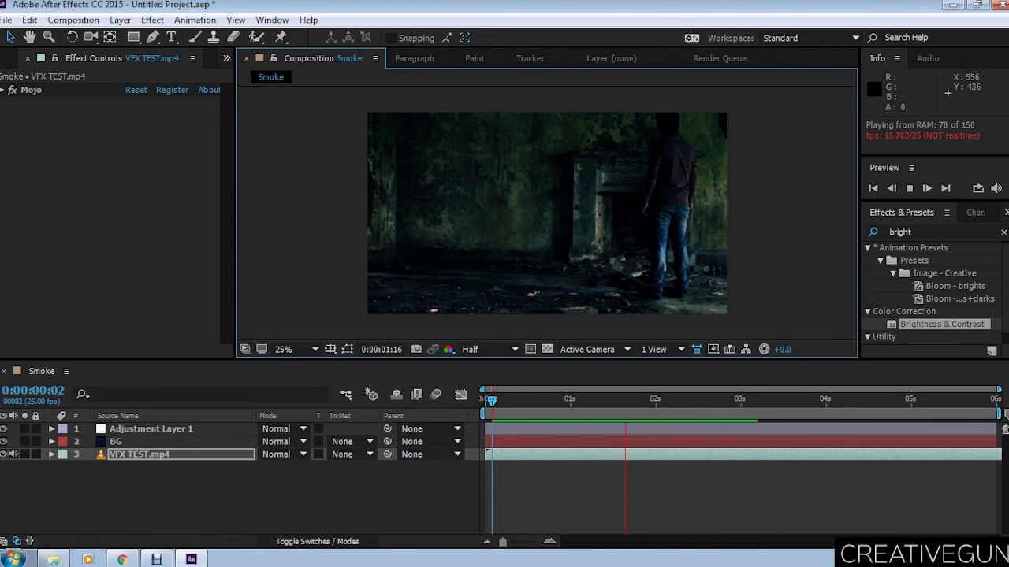
key("space")
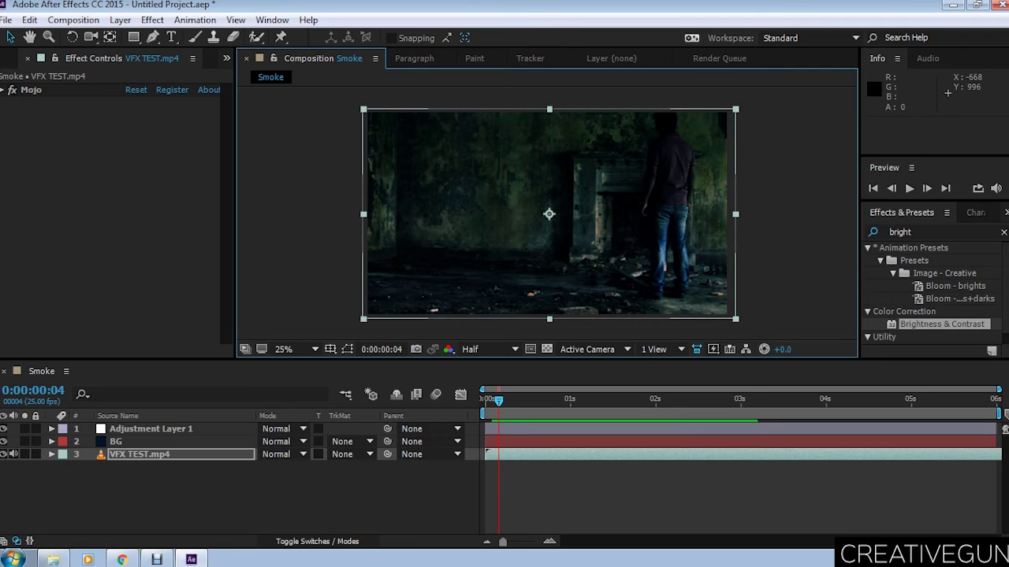
Set the Particle Playground cannon position on the BG layer to 1464, 824, beside the man's legs
left_click(116, 441)
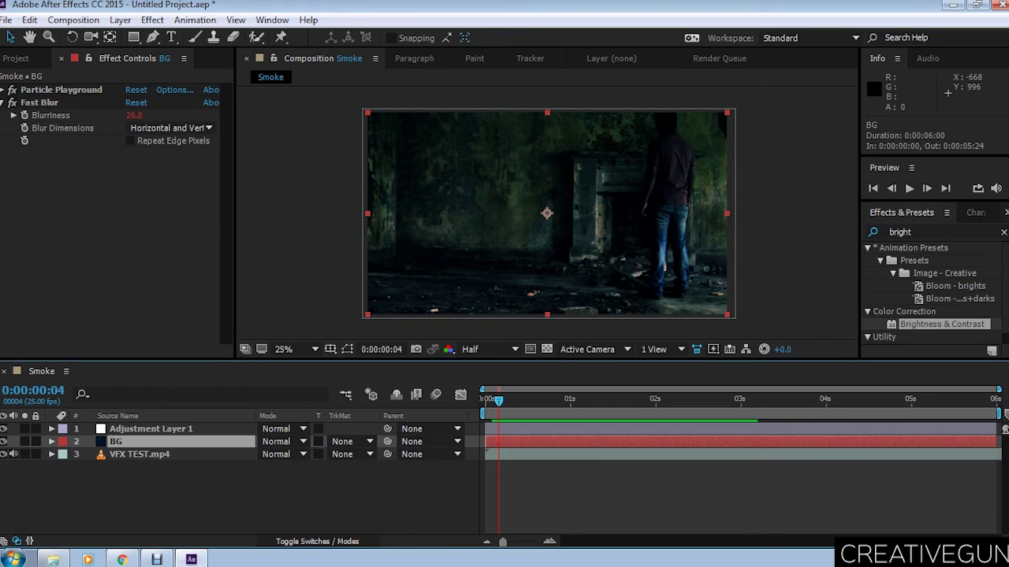
left_click(4, 90)
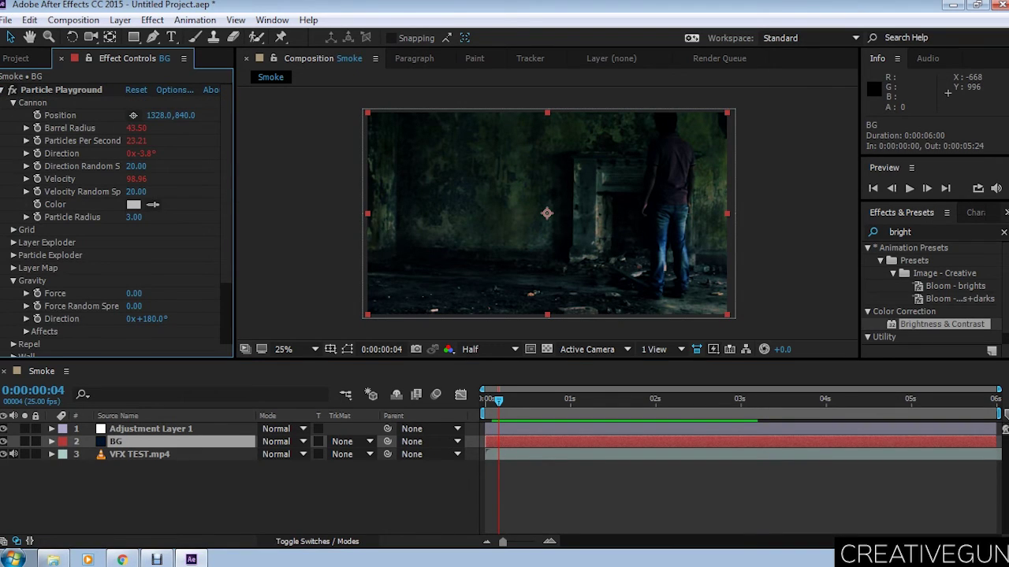
left_click(133, 115)
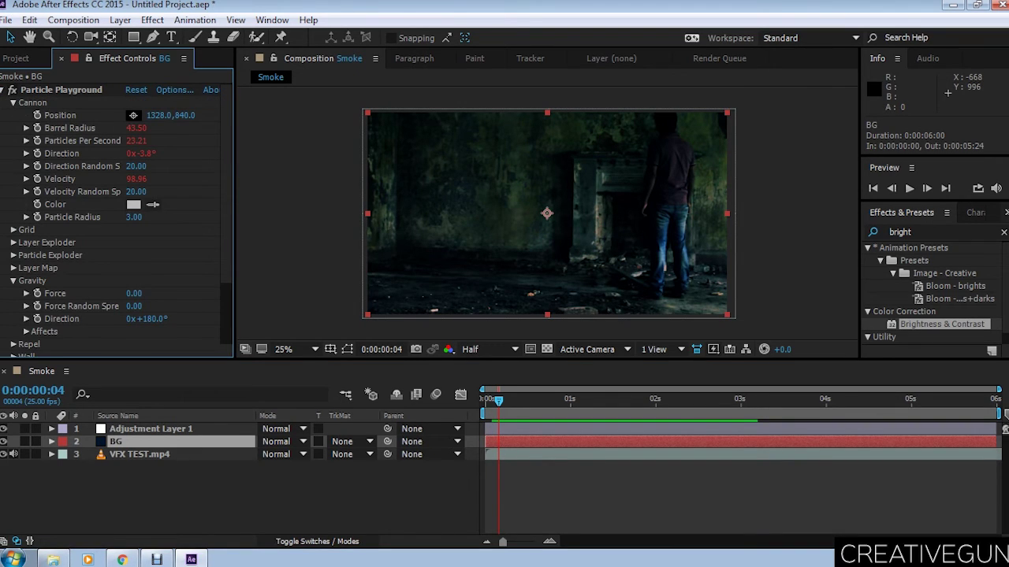
left_click(642, 267)
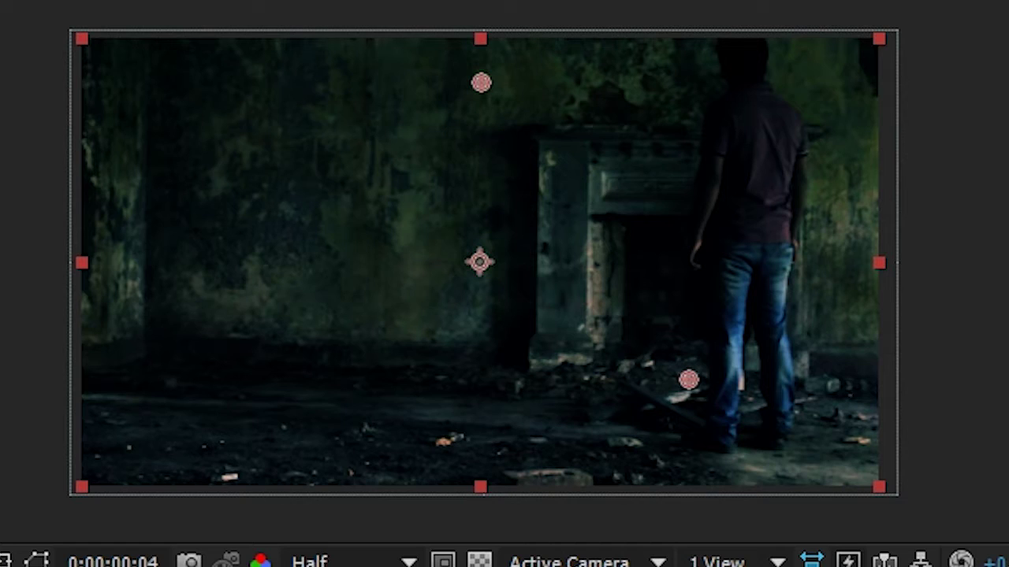
Play back the composition to check the smoke from its new position and deselect all layers
key("space")
key("space")
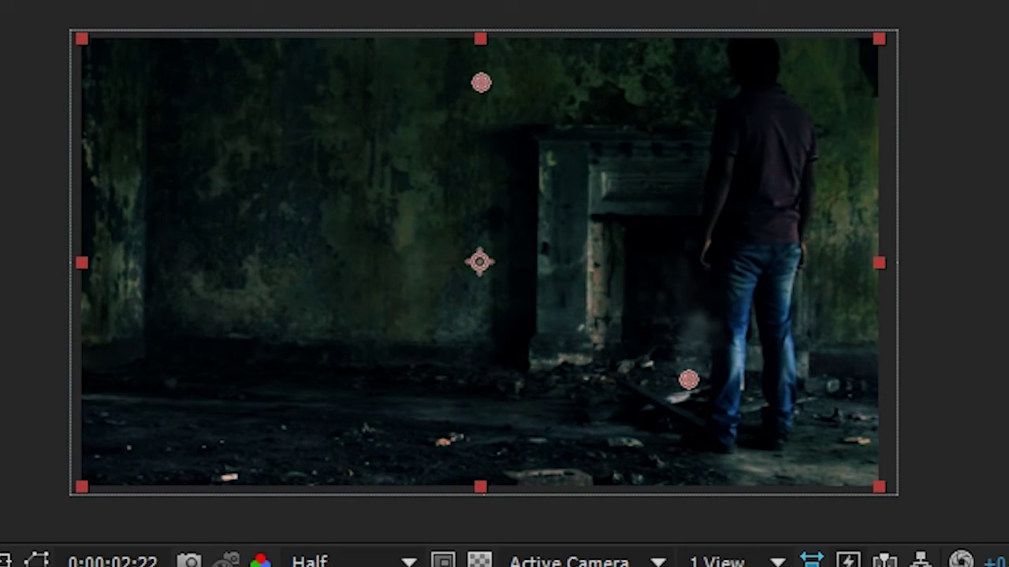
key("ctrl+shift+a")
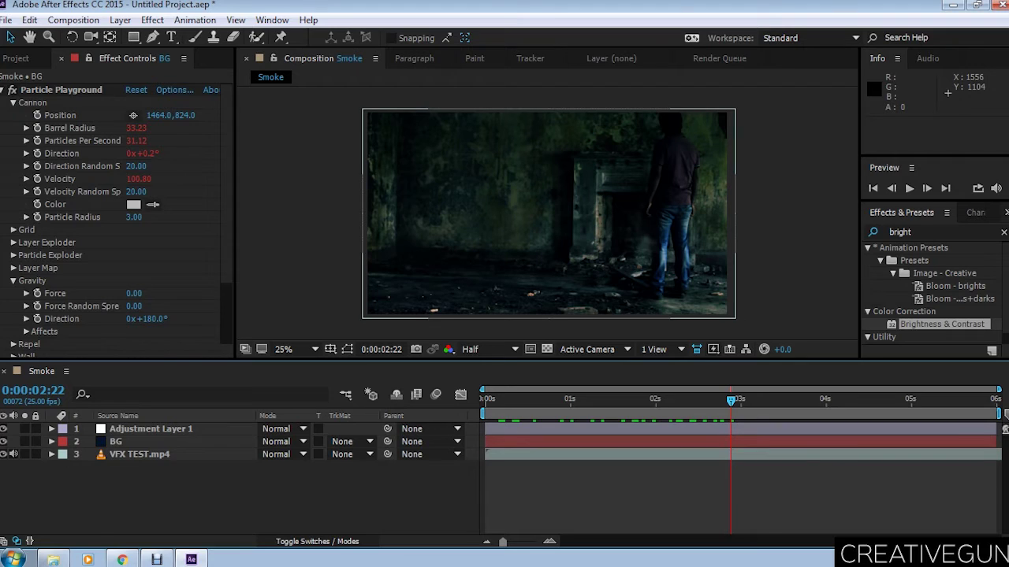
Duplicate the VFX TEST.mp4 layer and draw a closed Pen tool mask over the man's fireplace-facing side on the copy
left_click(139, 454)
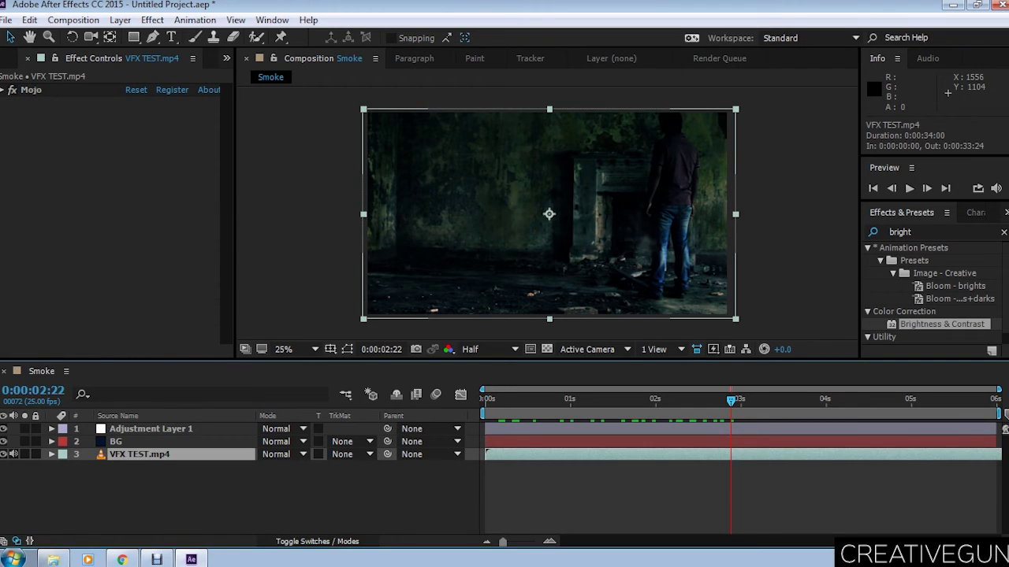
key("ctrl+d")
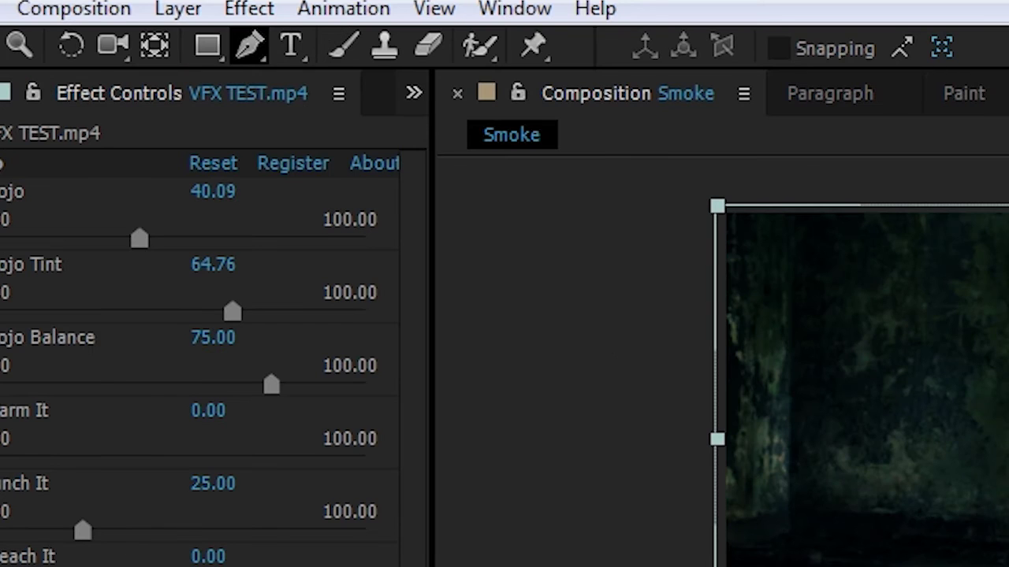
left_click(249, 46)
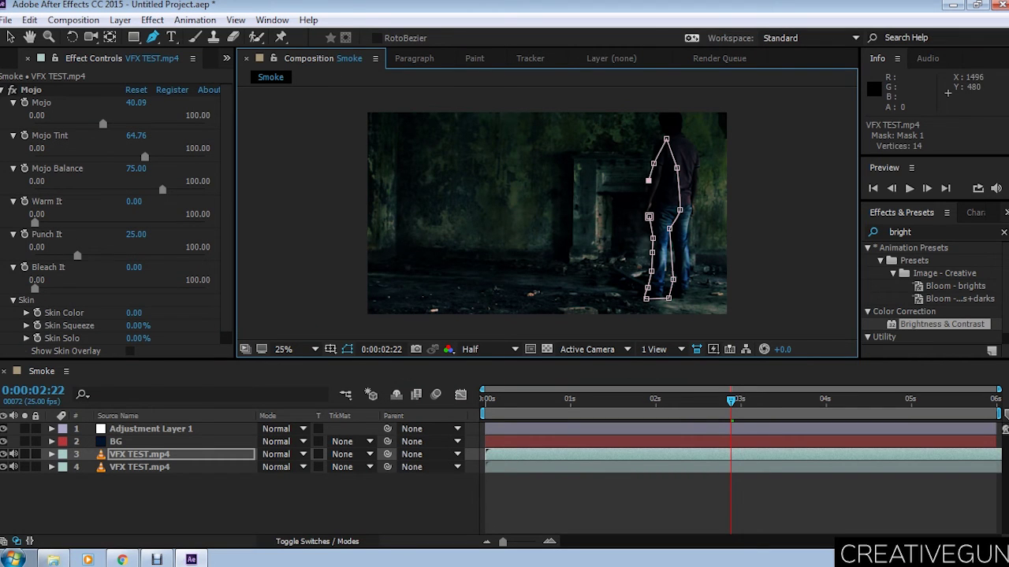
left_click(648, 202)
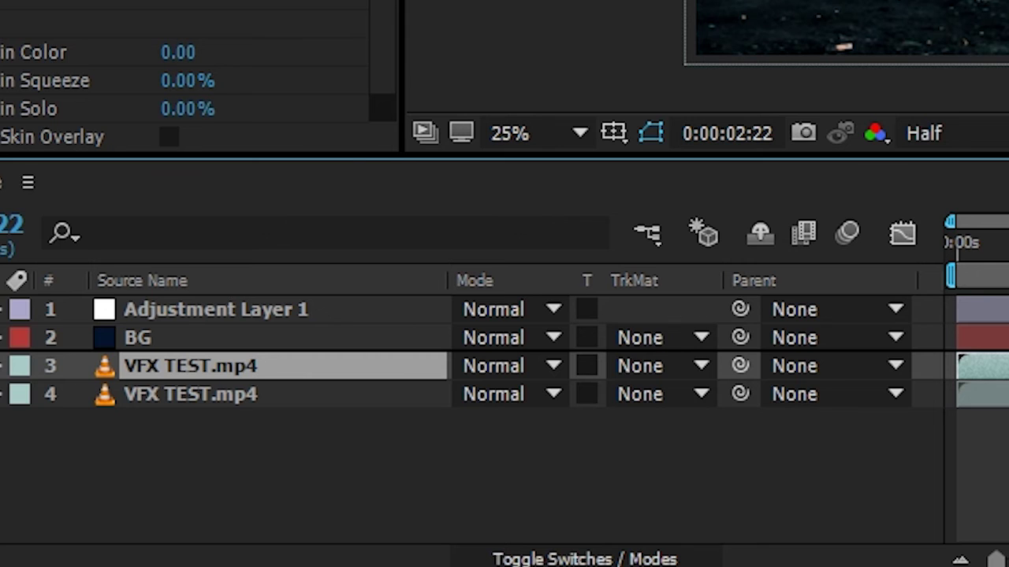
Move the masked VFX TEST.mp4 copy above the BG layer and preview the smoke behind the man
key("ctrl+bracketright")
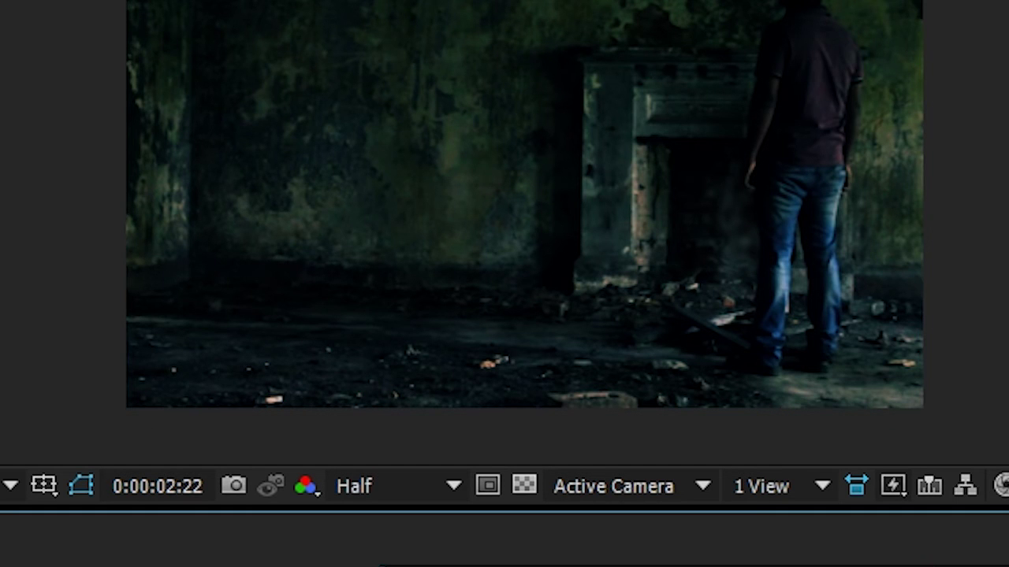
key("space")
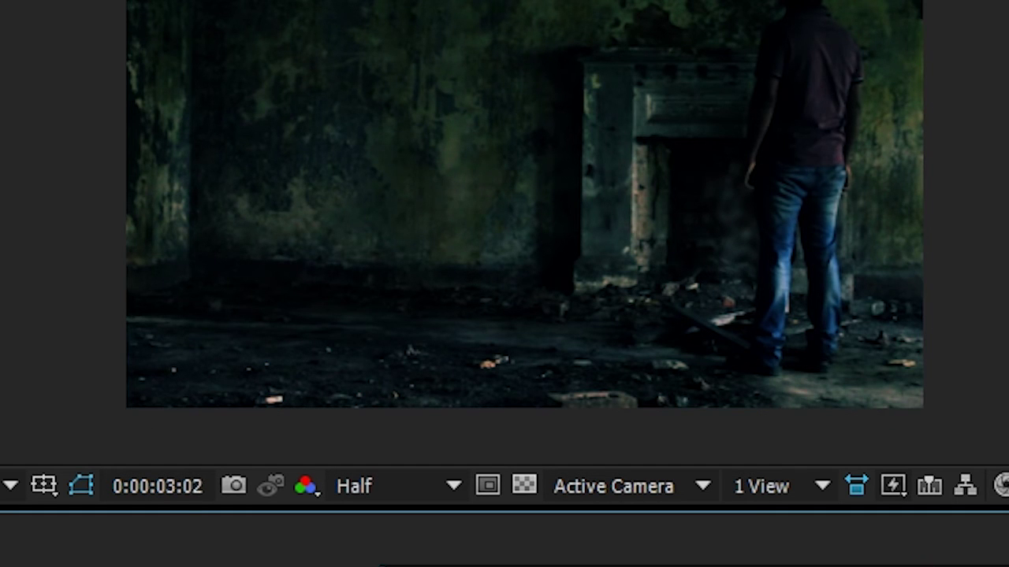
key("space")
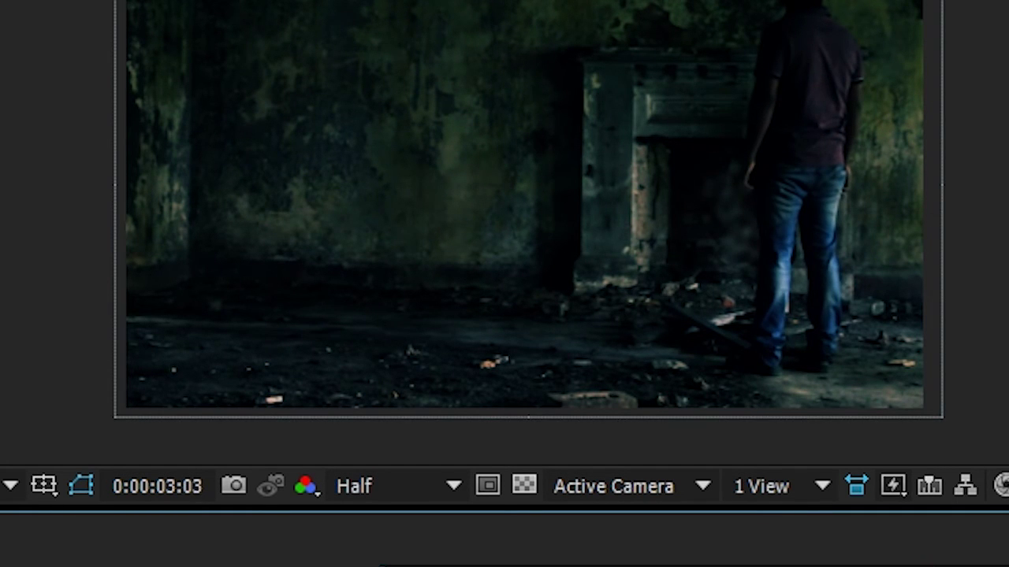
Go to 0:00:01:18 and disable the Mojo effect on the masked VFX TEST.mp4 copy
left_click_drag(751, 400, 632, 400)
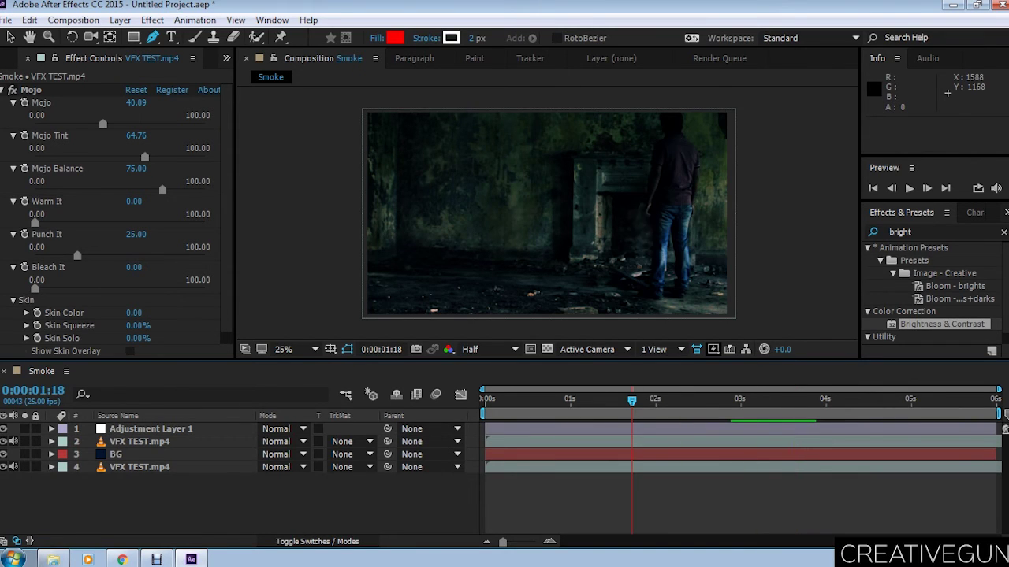
left_click(12, 90)
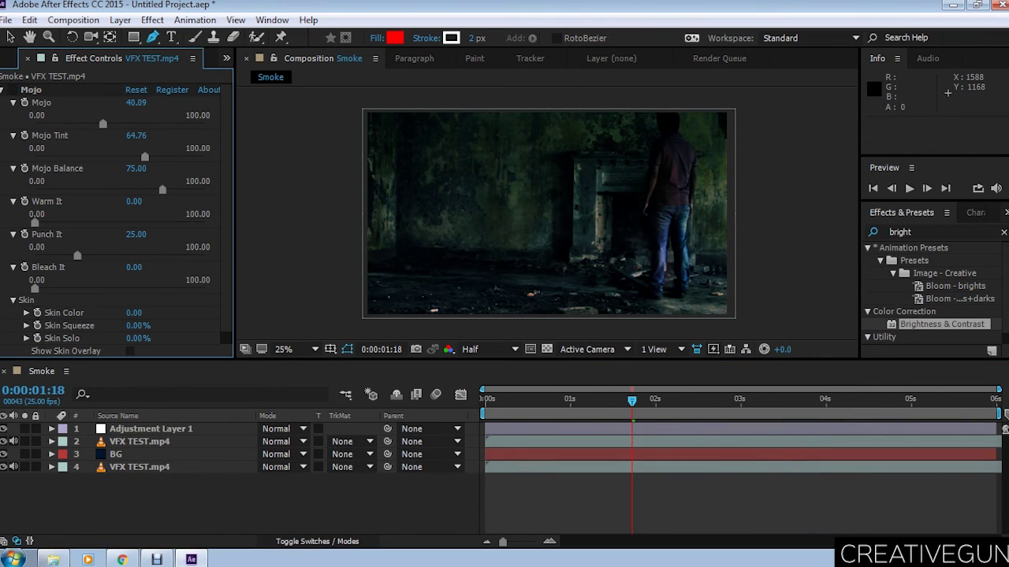
left_click(2, 90)
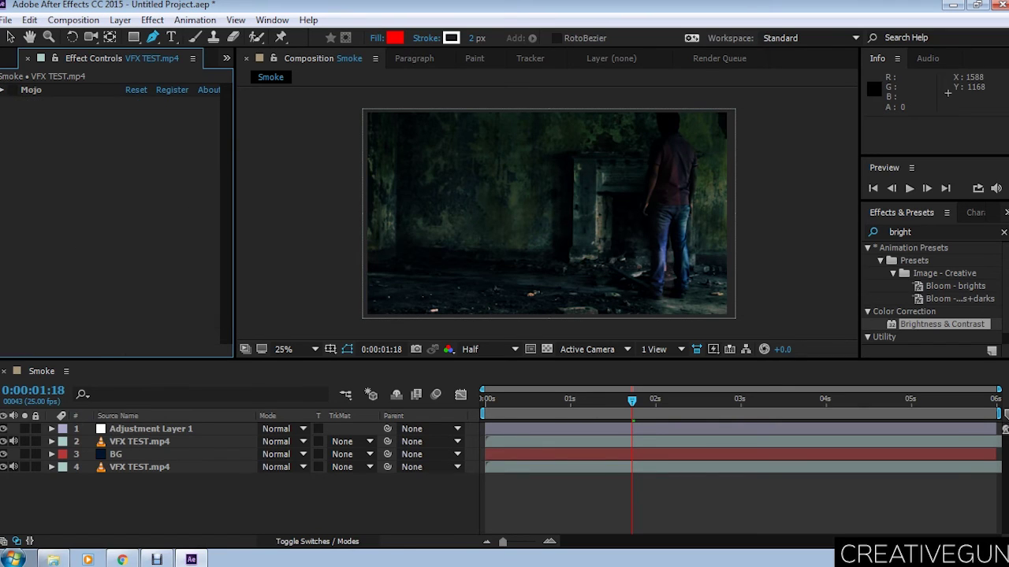
left_click(117, 415)
Darken Adjustment Layer 1 by adding points to the RGB curve of its Curves effect and pulling the lower midtones down
left_click(155, 429)
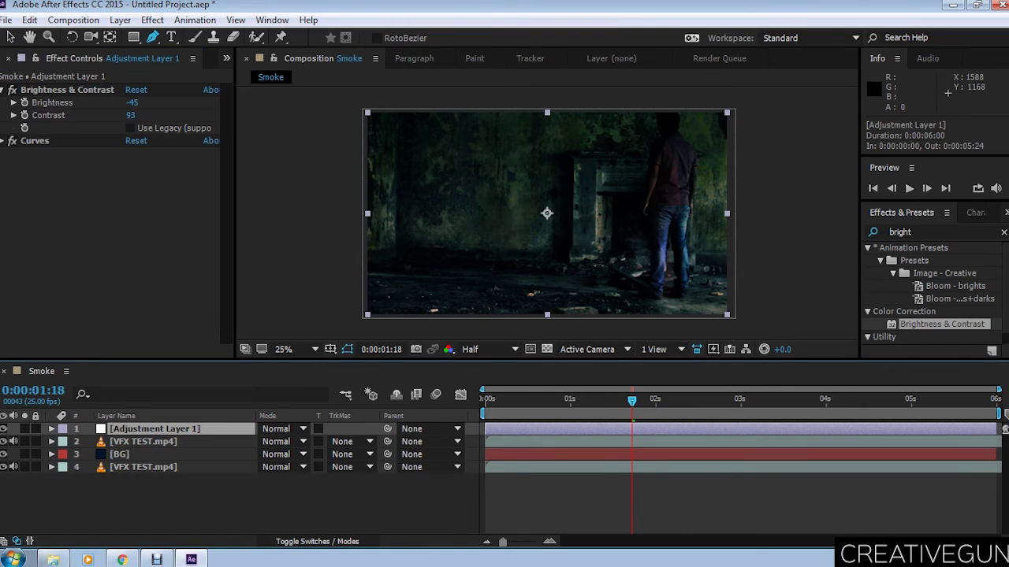
left_click(13, 140)
scroll(116, 221, "down", 2)
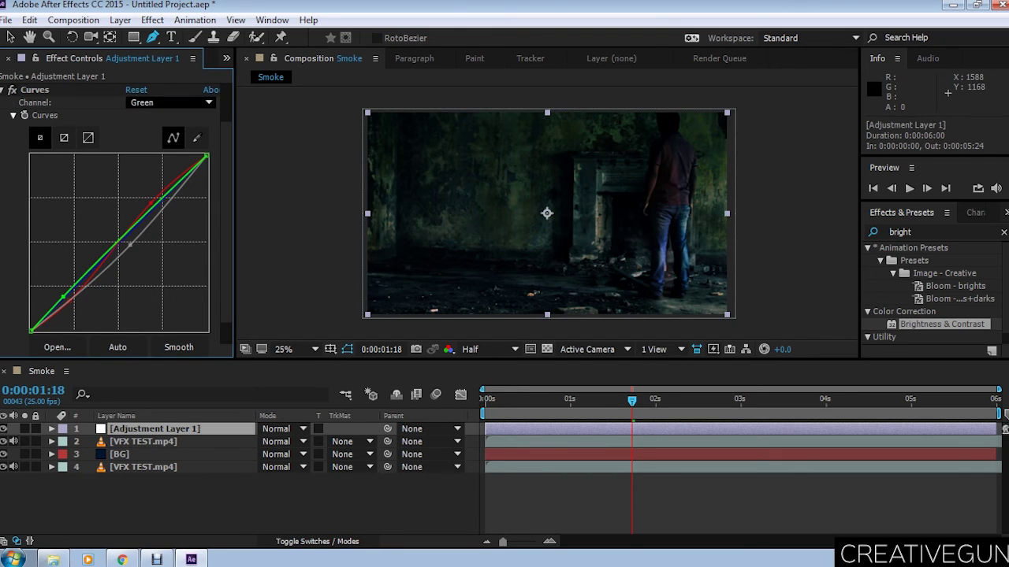
left_click(169, 102)
left_click(160, 118)
left_click(169, 102)
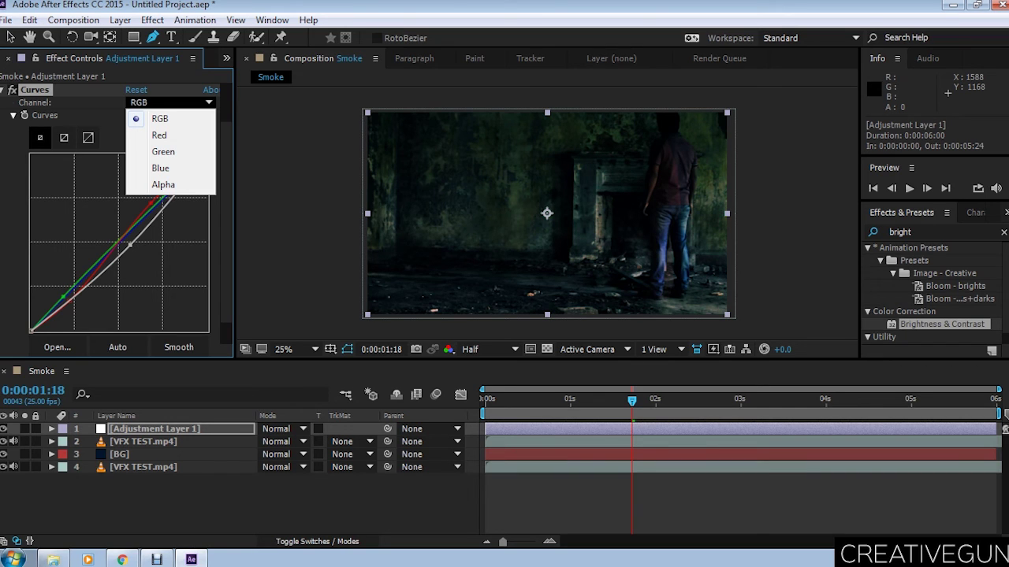
left_click(119, 259)
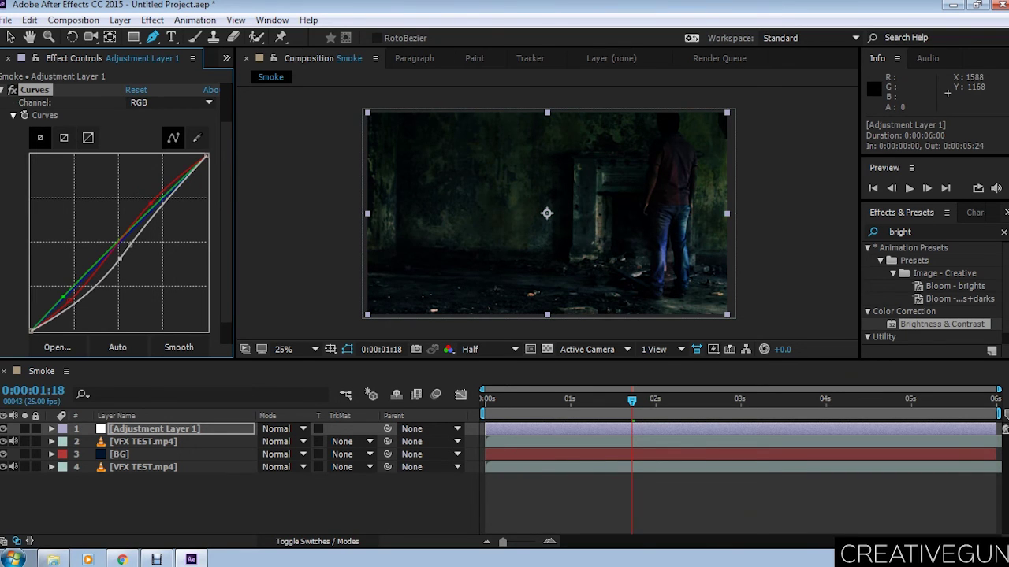
left_click_drag(130, 245, 134, 269)
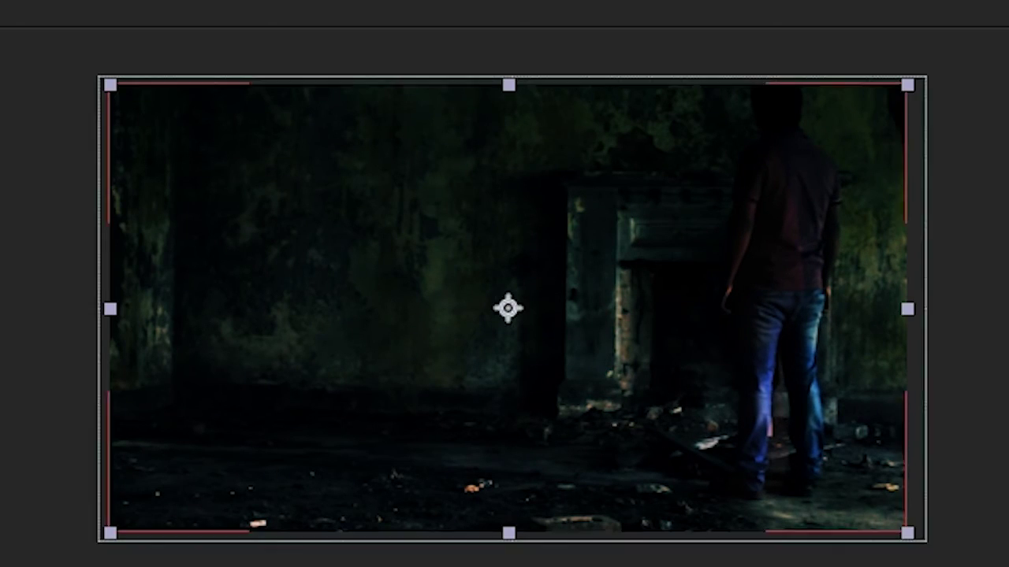
Stop the playback of the darkened grade and search the effects for "crop", then collapse the Curves effect
key("ctrl+shift+a")
double_click(898, 232)
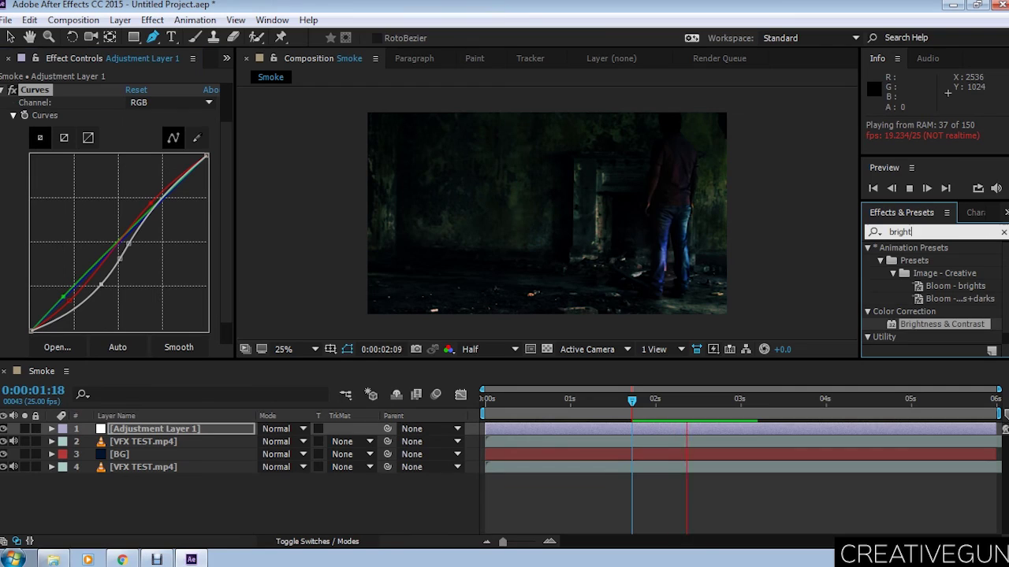
key("BackSpace")
left_click(909, 189)
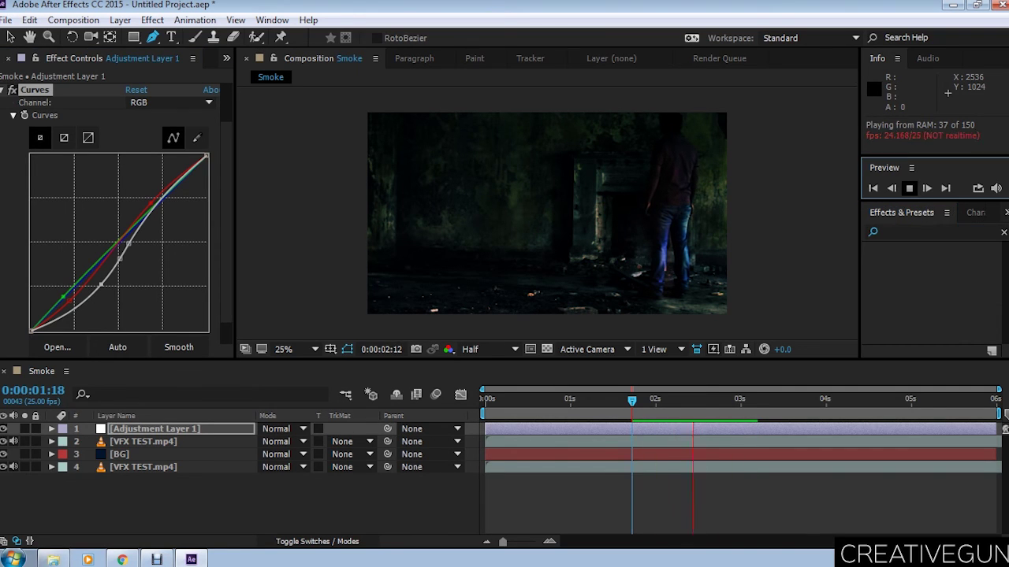
left_click(894, 232)
type("crop")
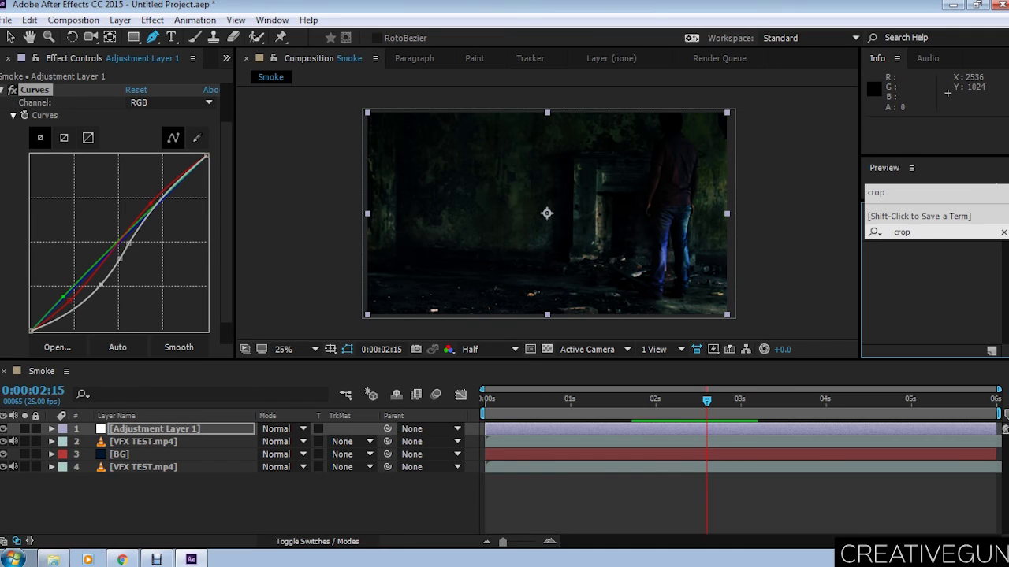
key("Return")
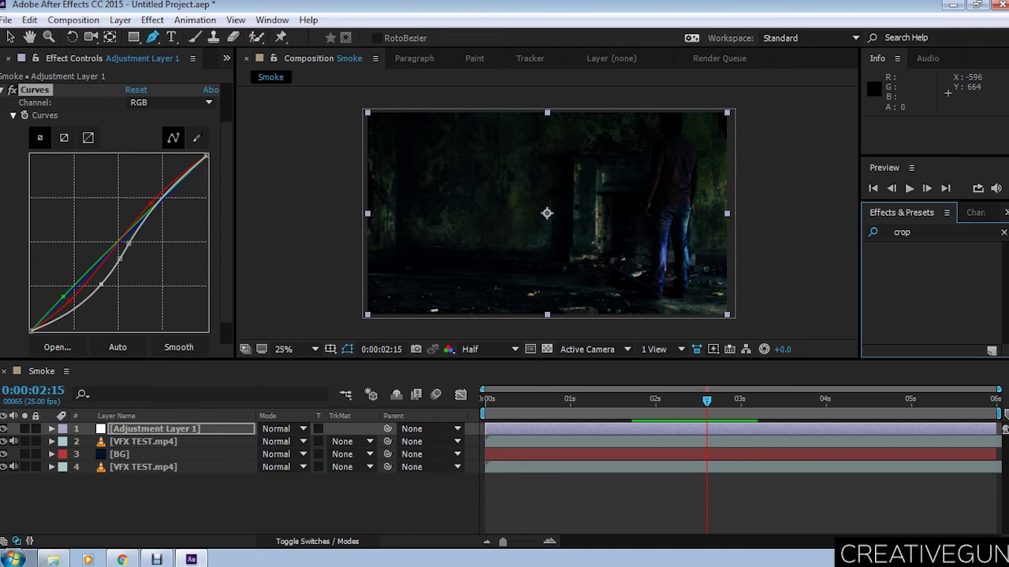
left_click(3, 89)
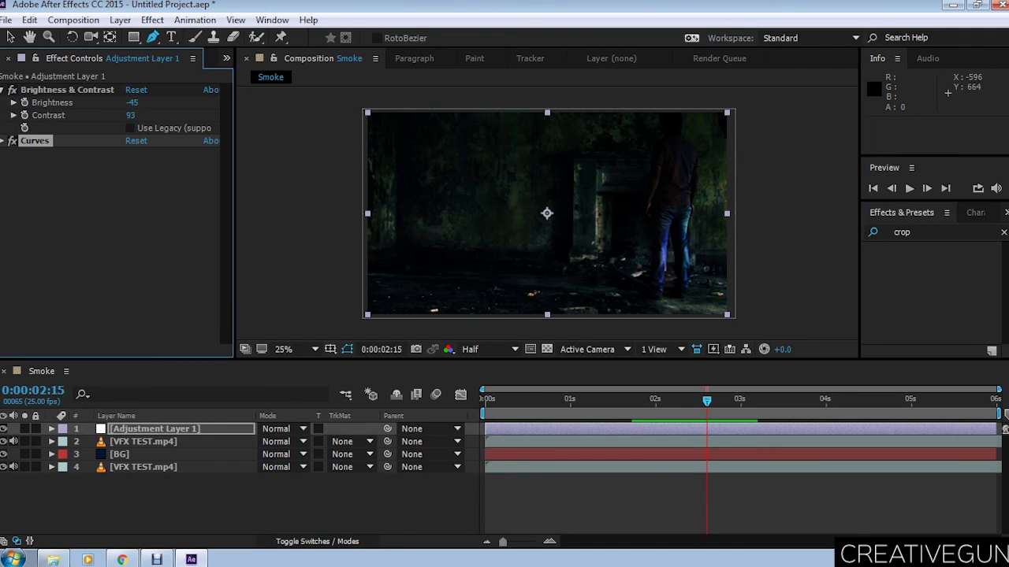
Create a composition-sized solid layer coloured black (000000)
key("ctrl+y")
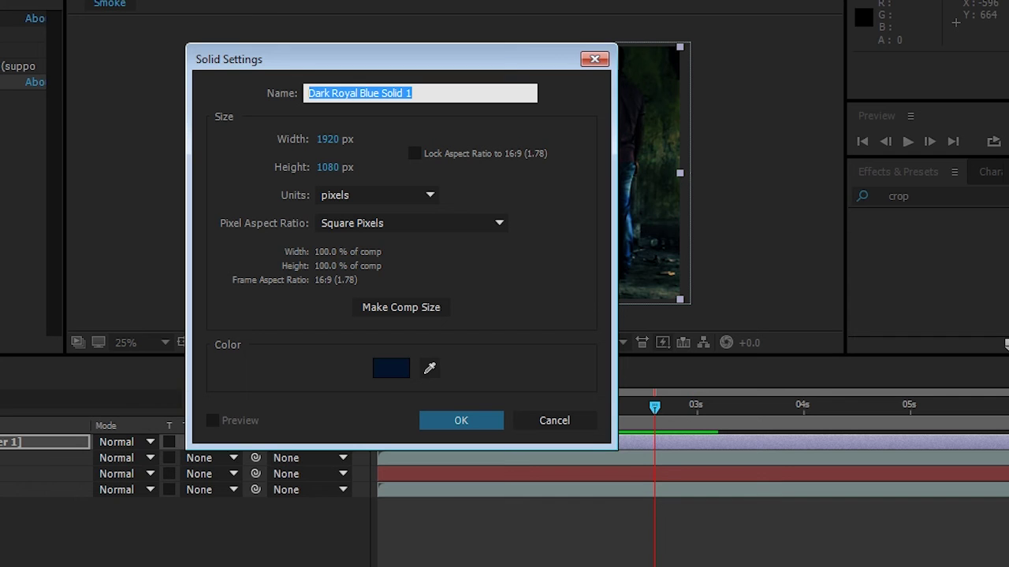
left_click(391, 368)
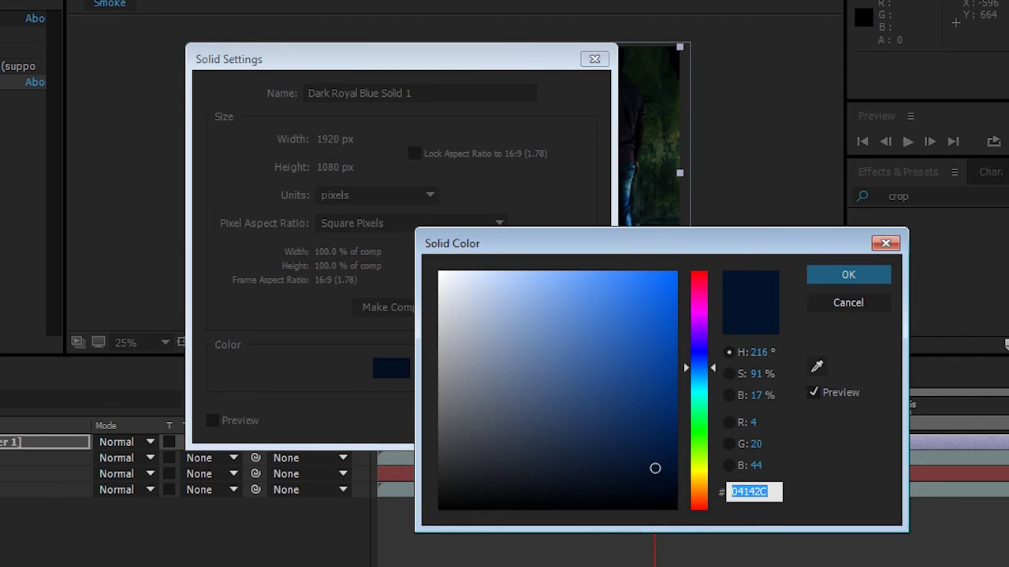
type("000000")
key("Return")
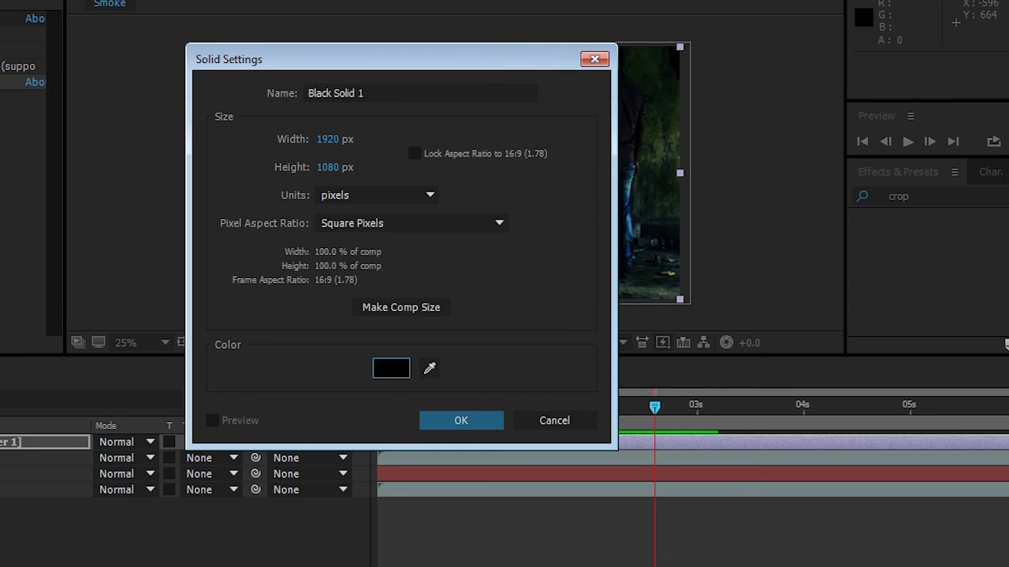
key("Return")
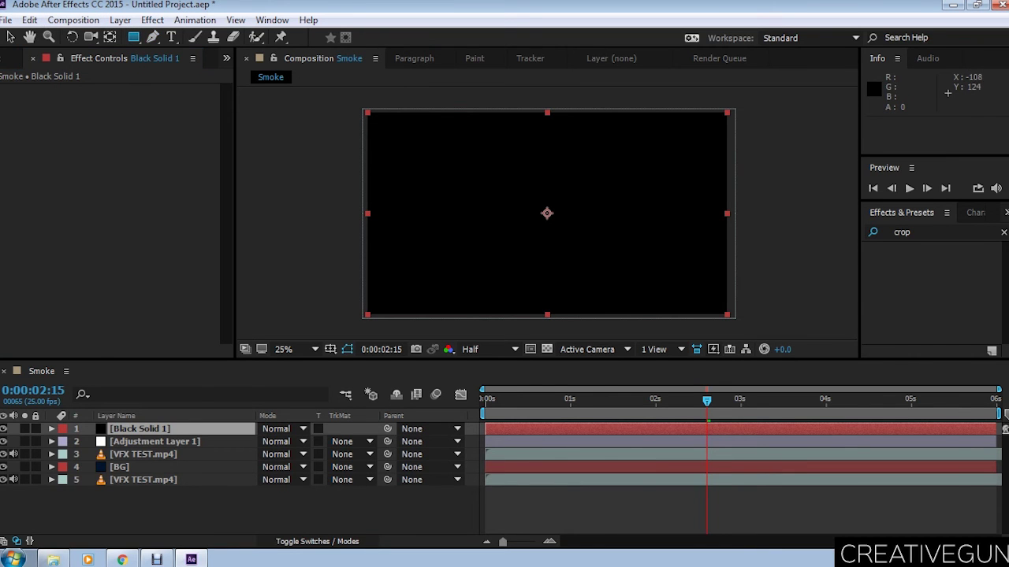
Draw a wide rectangular mask on the black solid from about 124 to 984 px vertically and invert it for letterbox bars
left_click_drag(342, 132, 785, 298)
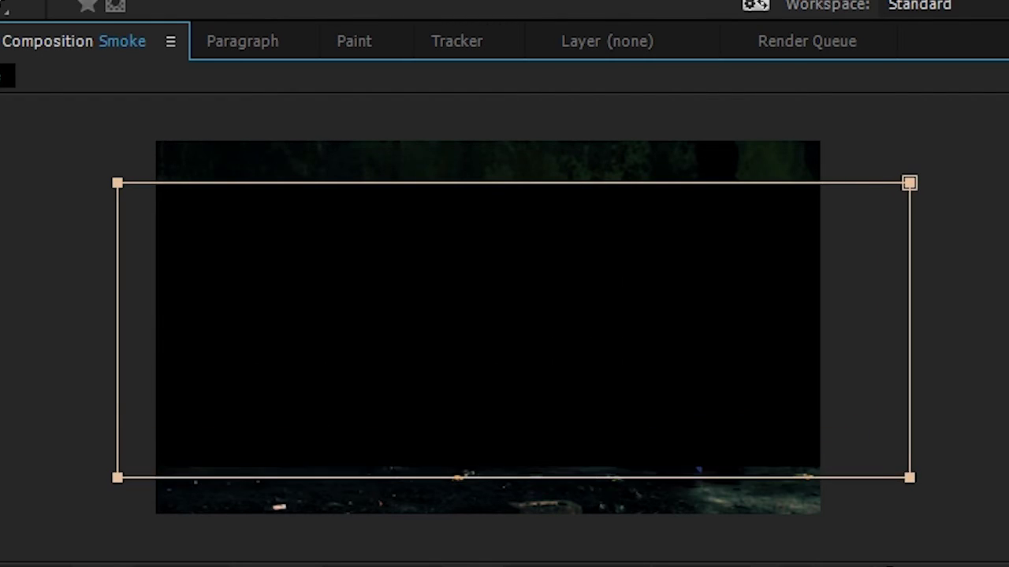
left_click_drag(909, 477, 910, 480)
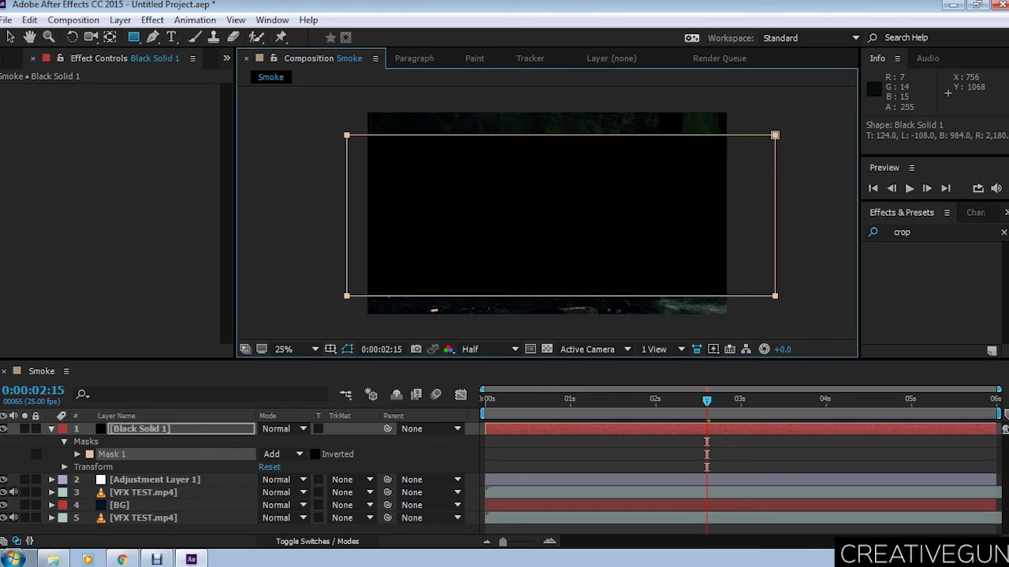
left_click(315, 453)
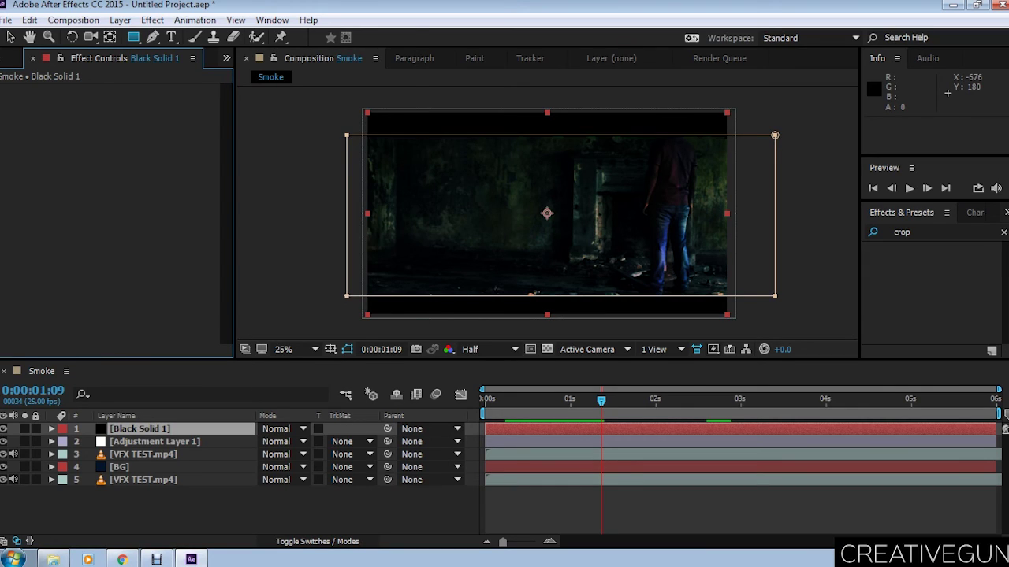
left_click(6, 19)
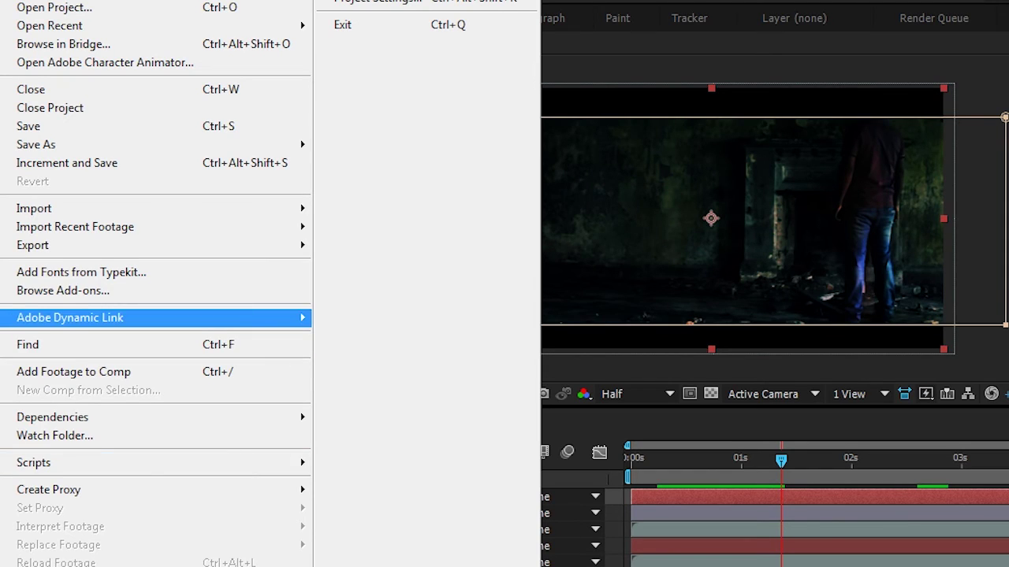
mouse_move(154, 245)
key("Escape")
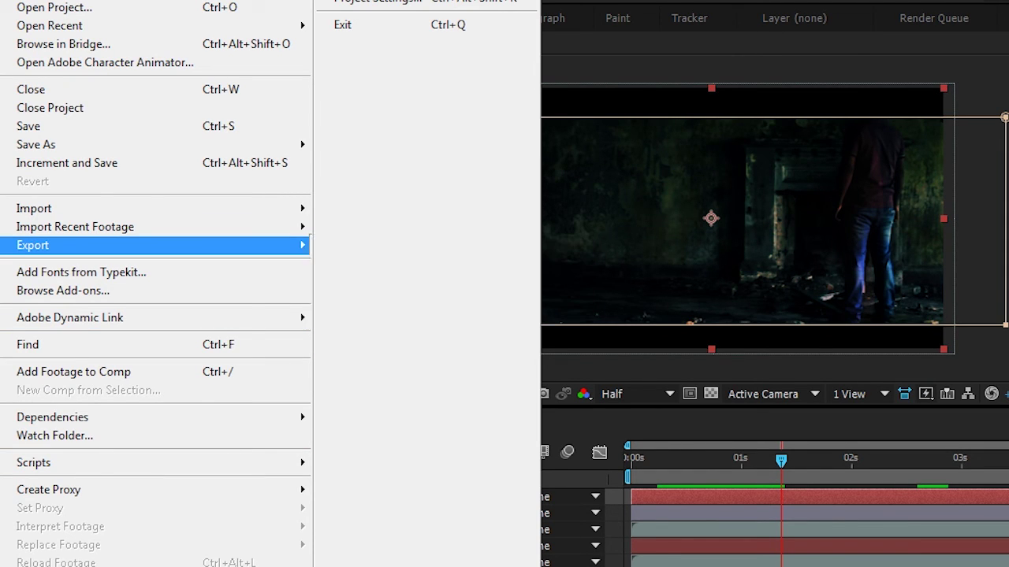
key("Escape")
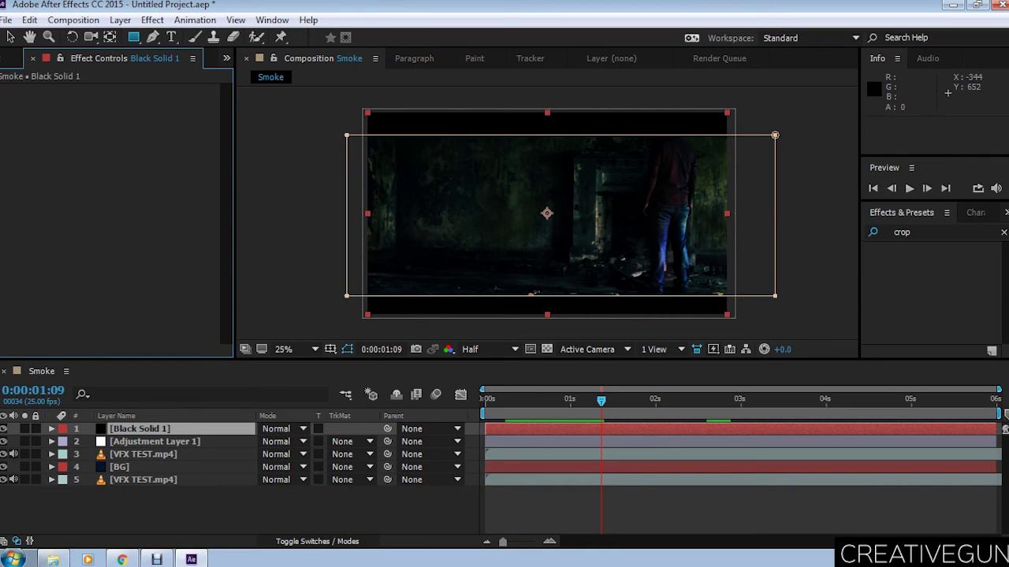